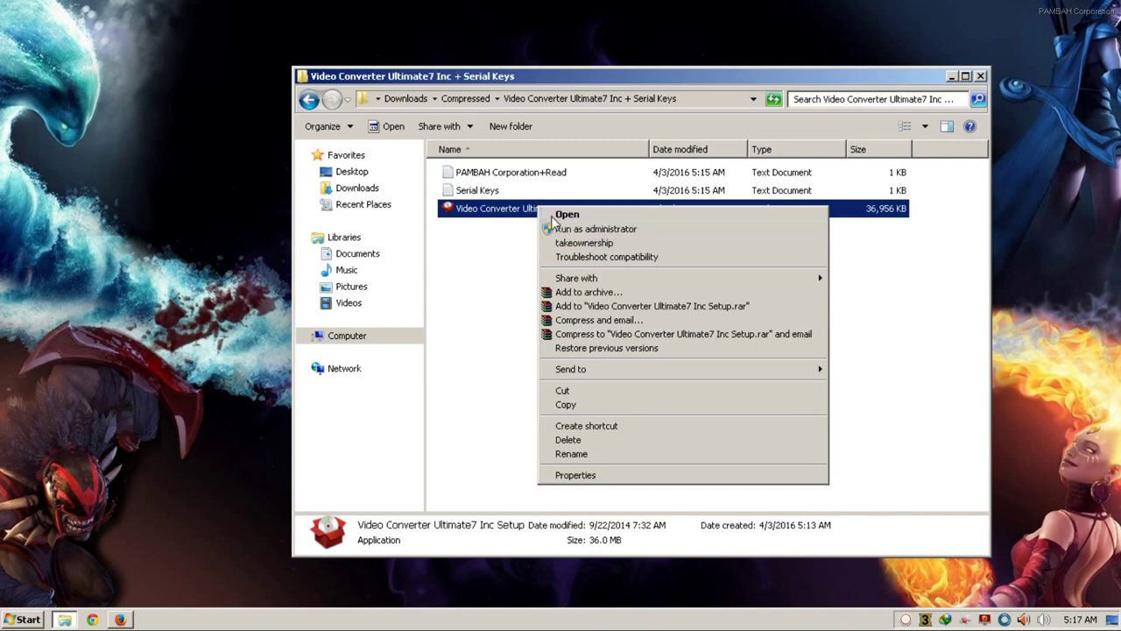
Launch the Video Converter Ultimate7 Inc Setup application and minimize the folder window while the installer loads
left_click(483, 230)
left_click(490, 211)
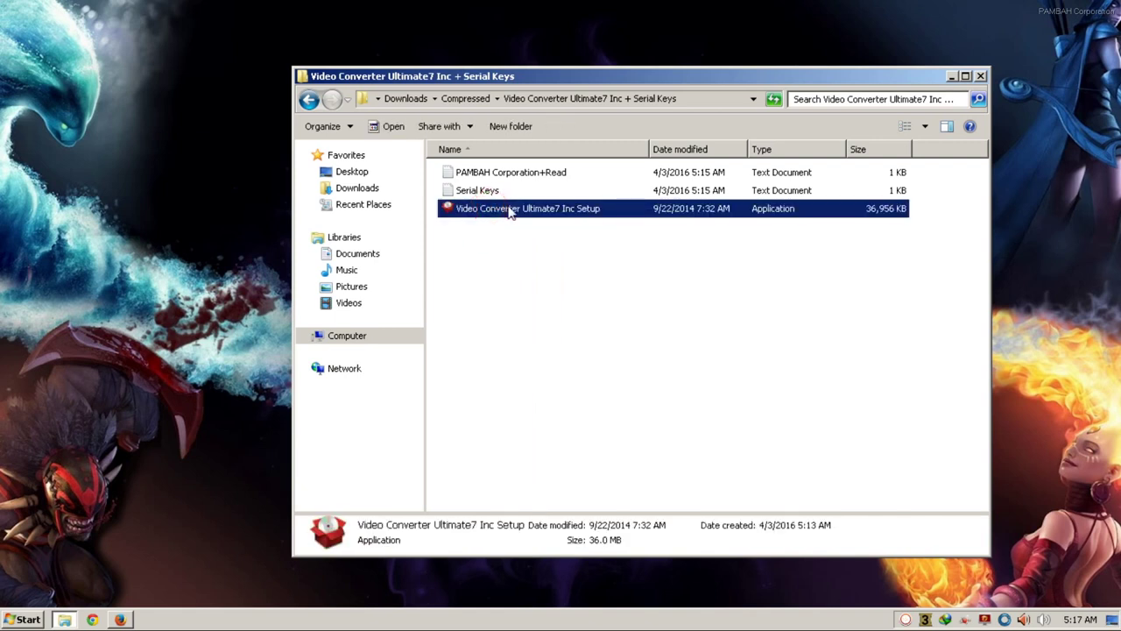
right_click(510, 211)
left_click(528, 230)
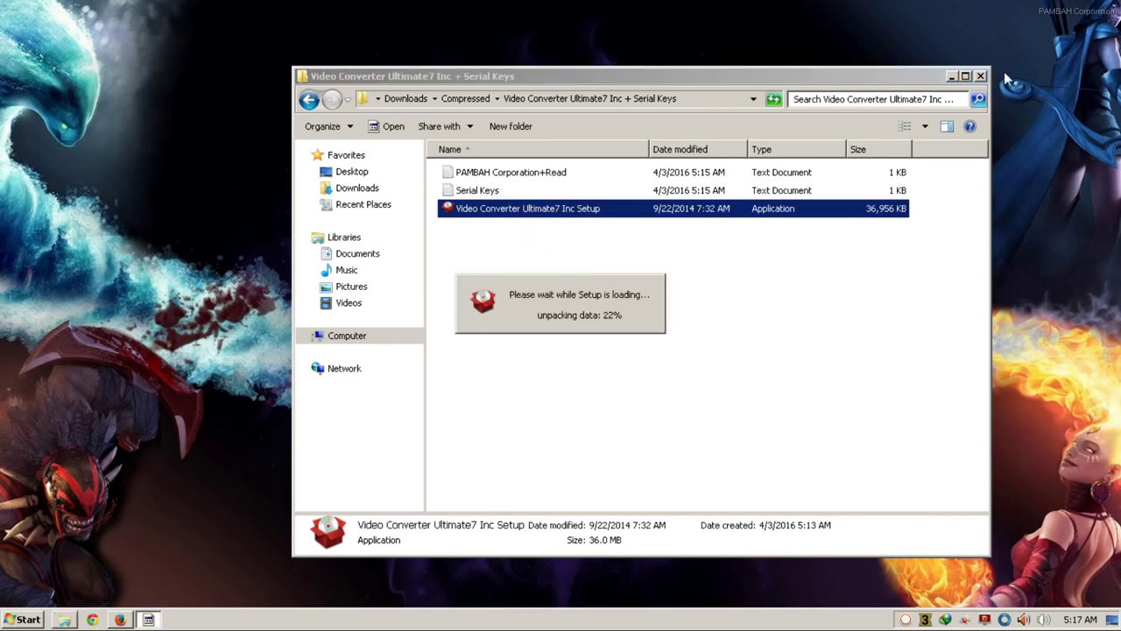
left_click(953, 76)
right_click(835, 77)
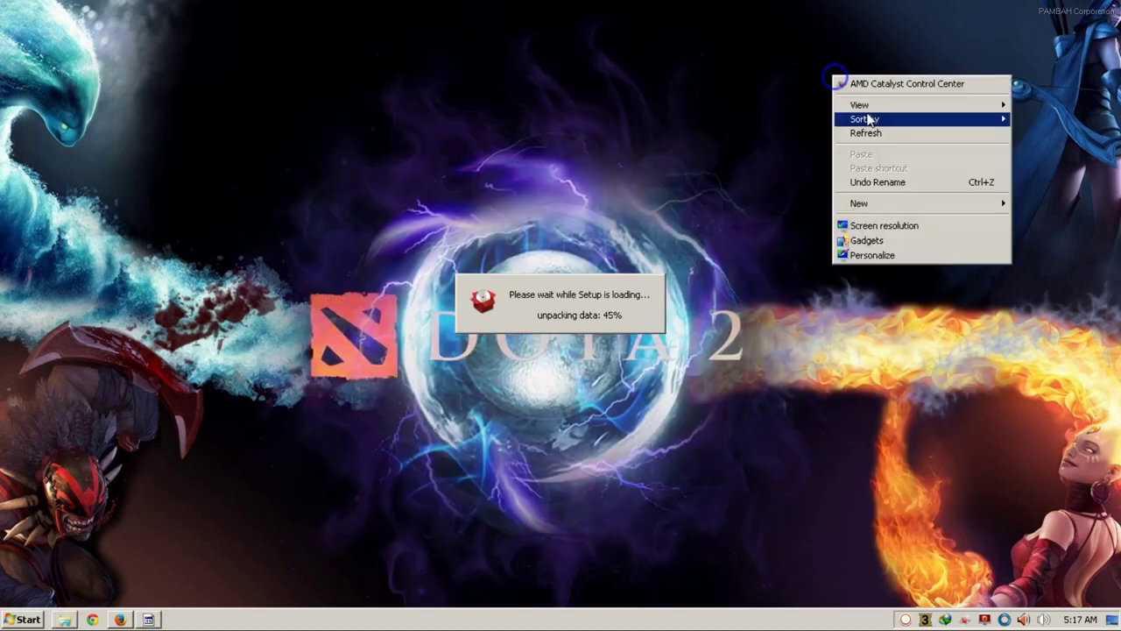
left_click(878, 141)
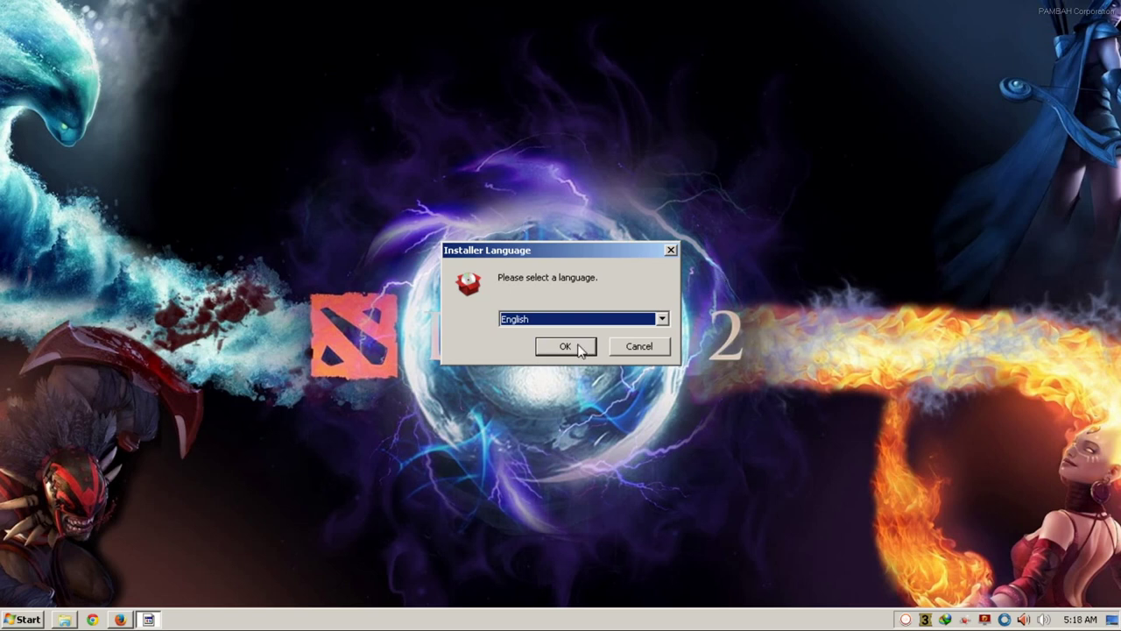
Select English as the installer language and confirm it
left_click(595, 319)
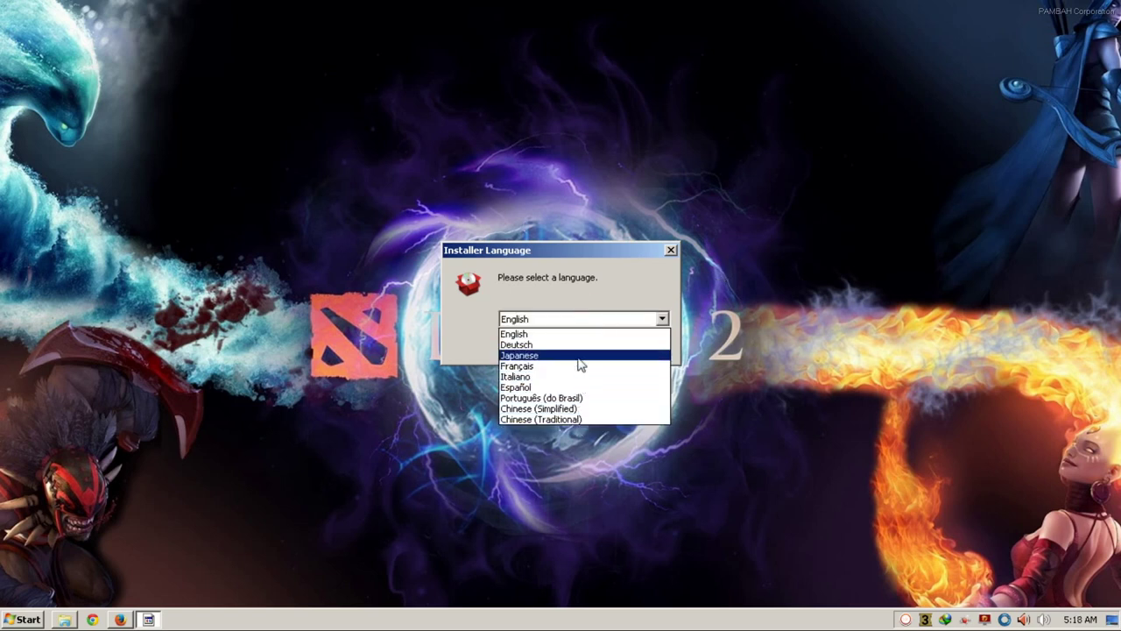
left_click(580, 334)
left_click(572, 343)
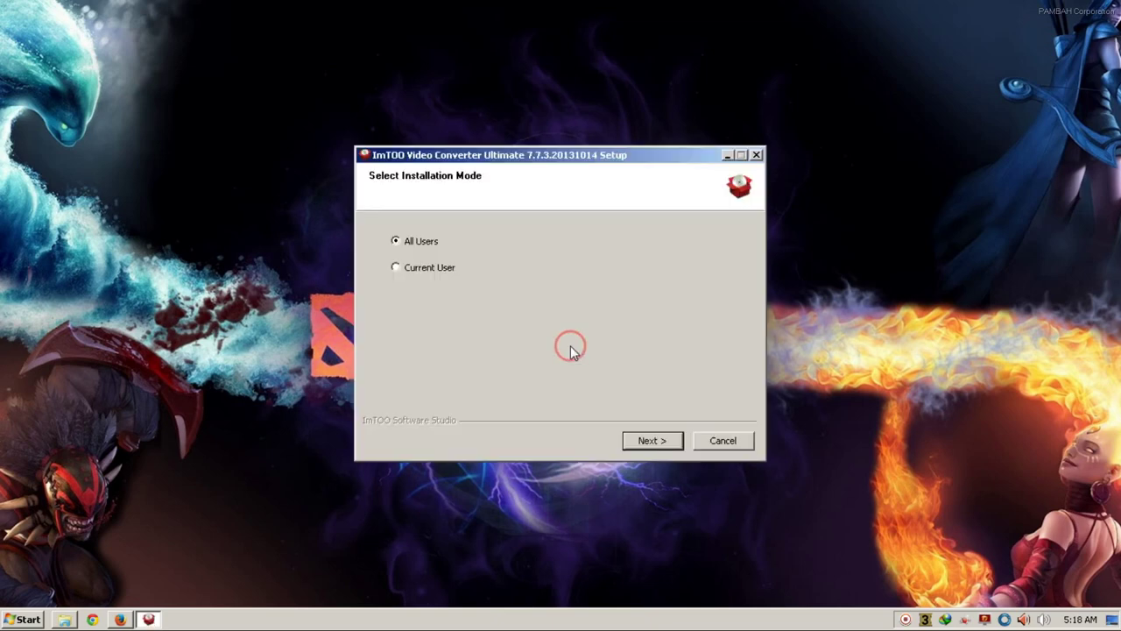
Set the installation mode to All Users and accept the license agreement
left_click(422, 267)
left_click(424, 242)
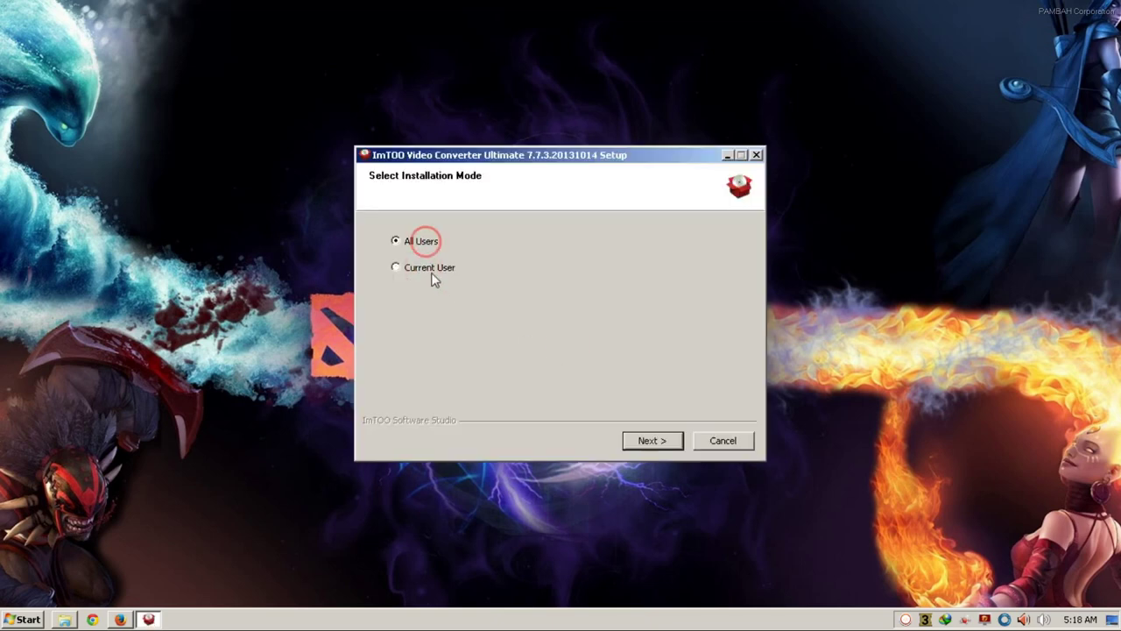
left_click(424, 241)
left_click(671, 443)
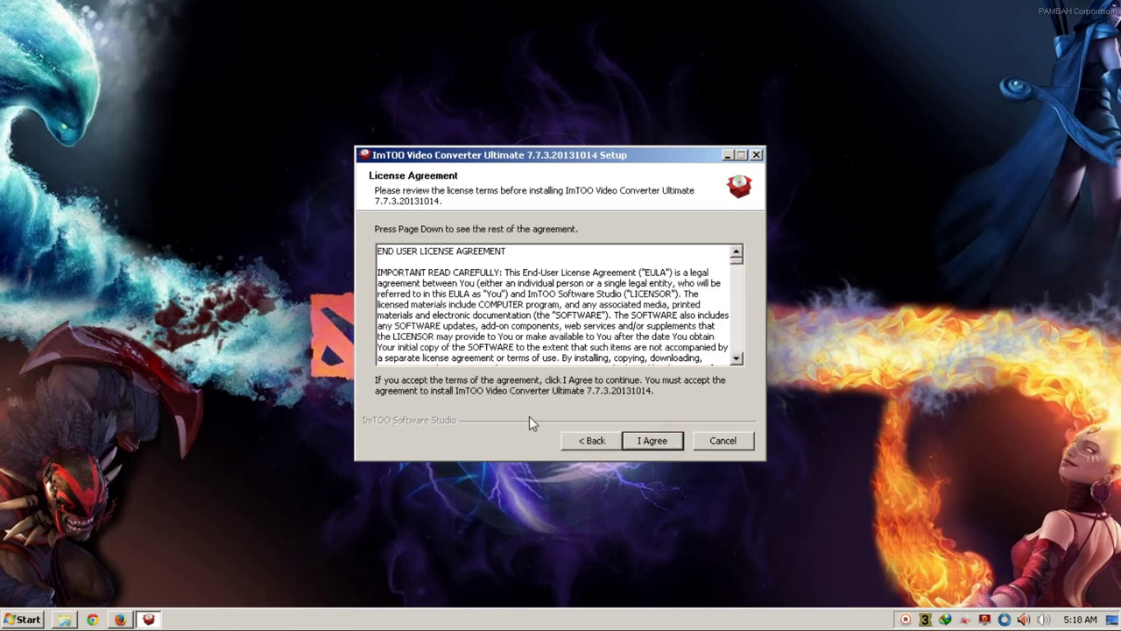
left_click(663, 442)
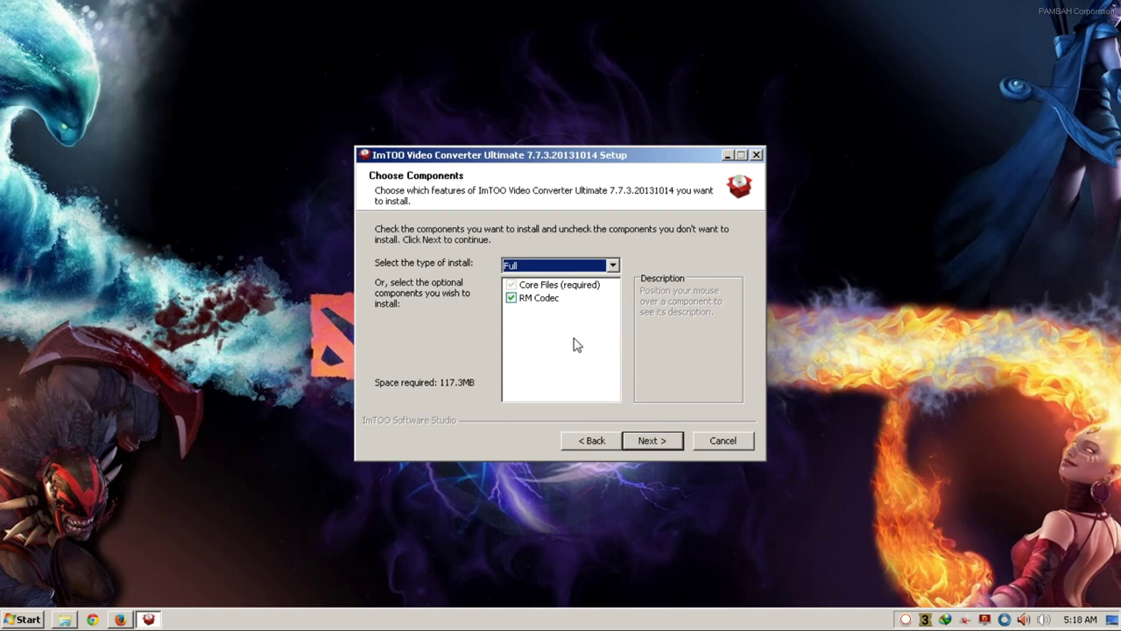
Keep the Full install type with the RM Codec component included and continue to the install location
left_click(513, 299)
left_click(513, 299)
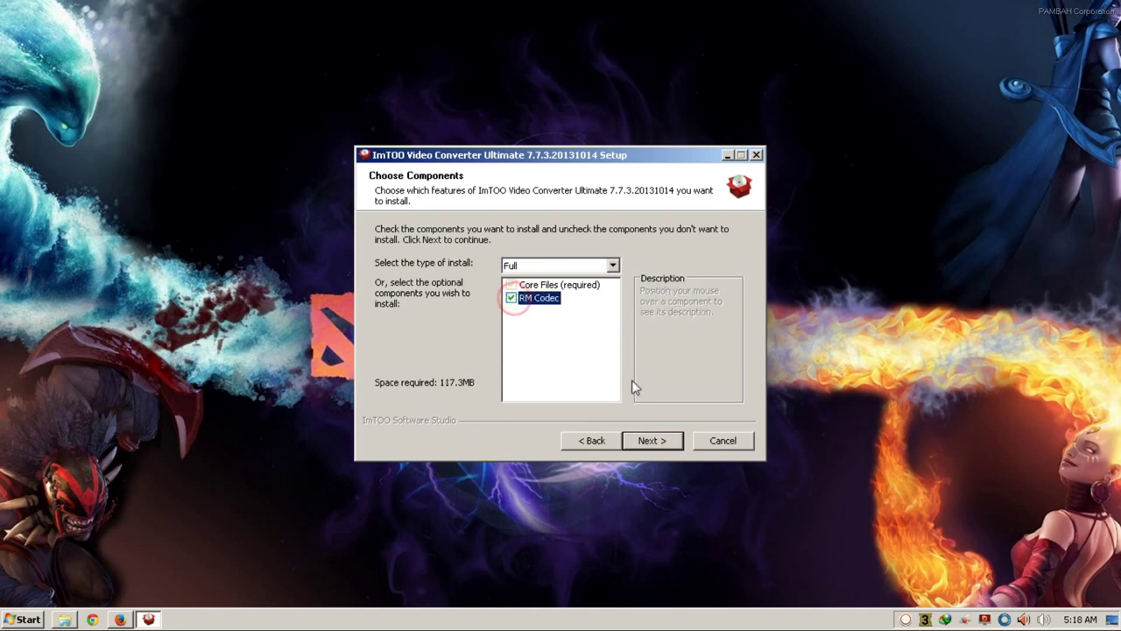
left_click(510, 299)
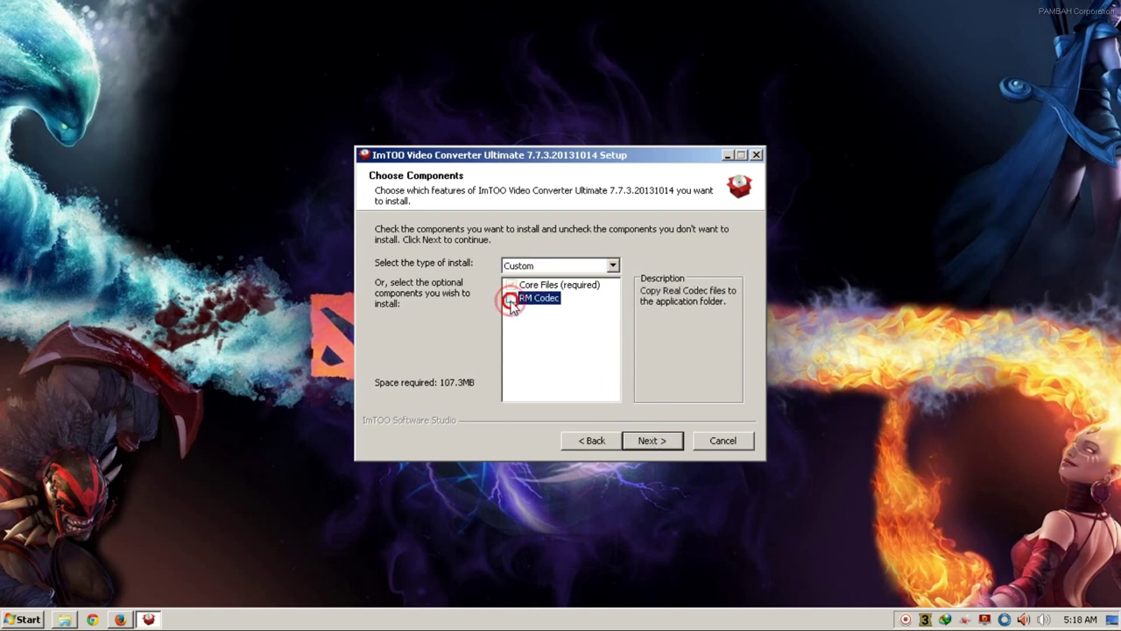
left_click(511, 299)
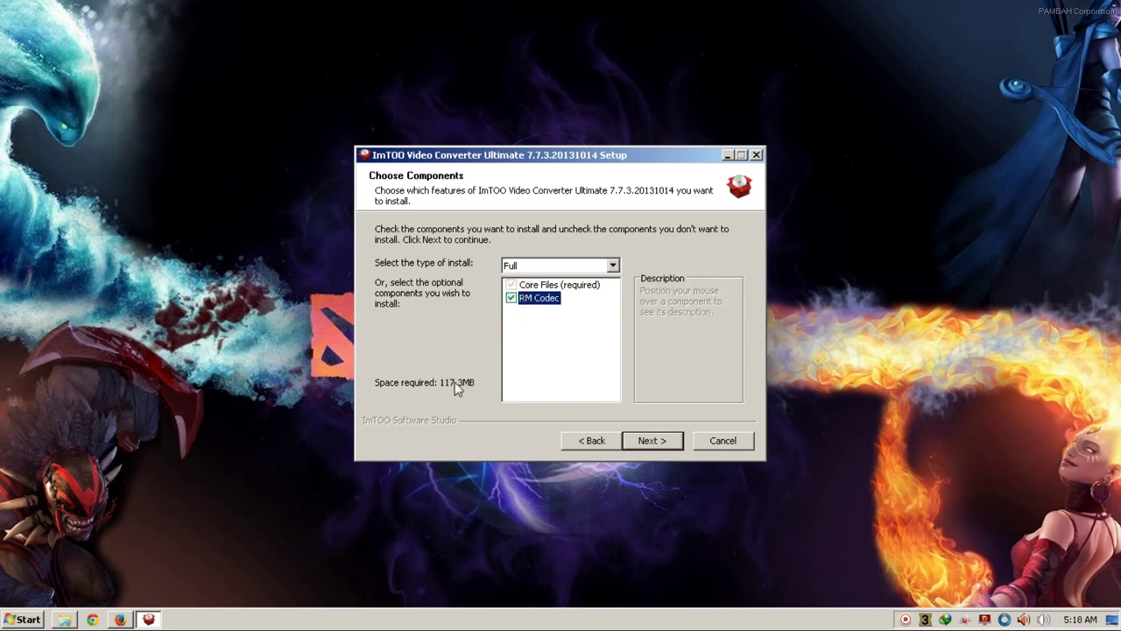
left_click(511, 298)
left_click(511, 299)
left_click(653, 441)
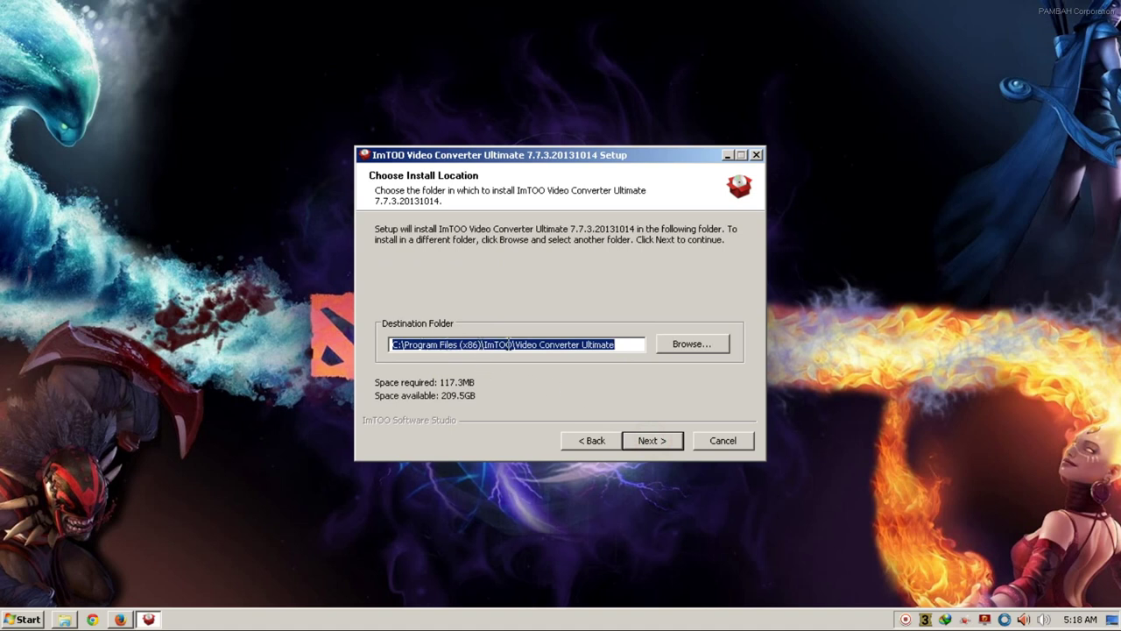
left_click(692, 345)
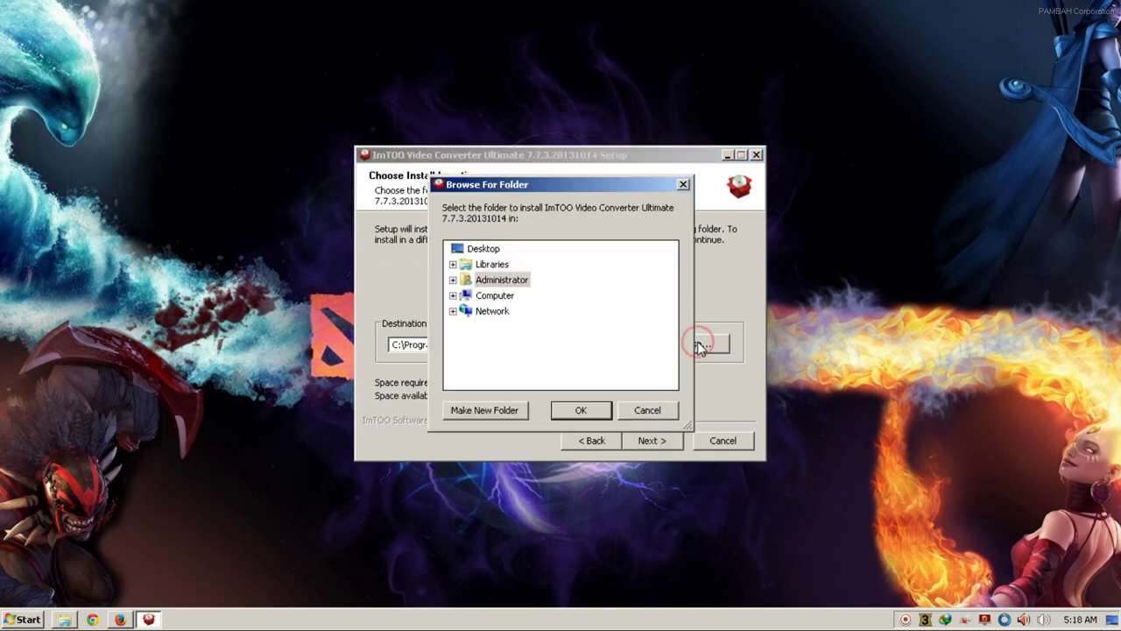
left_click(453, 295)
left_click(461, 311)
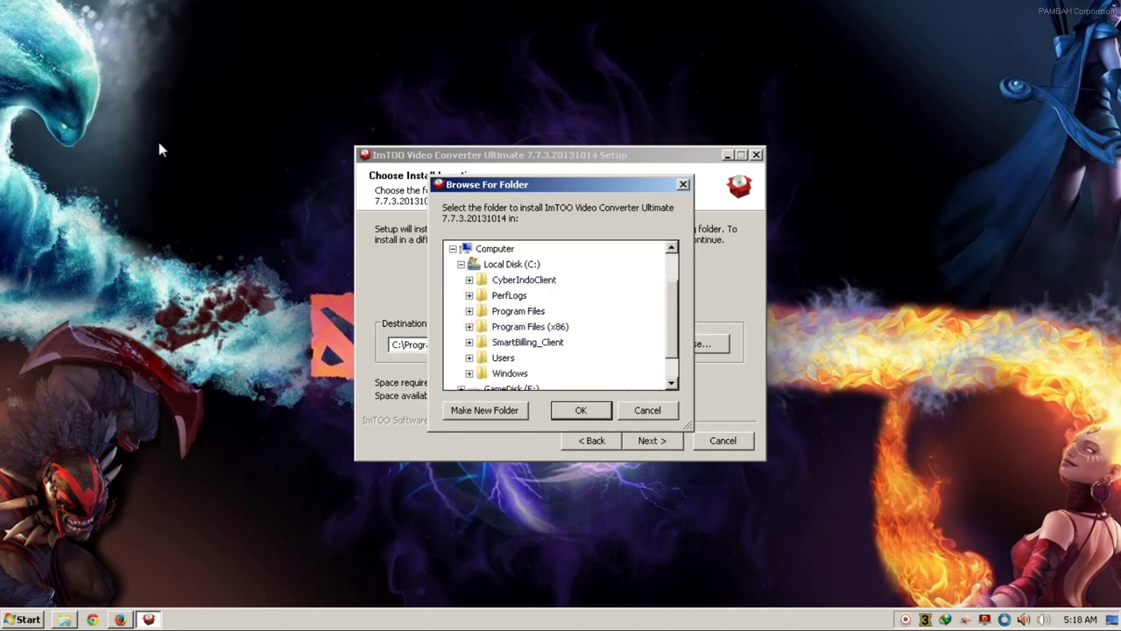
right_click(213, 145)
left_click(258, 194)
left_click(655, 412)
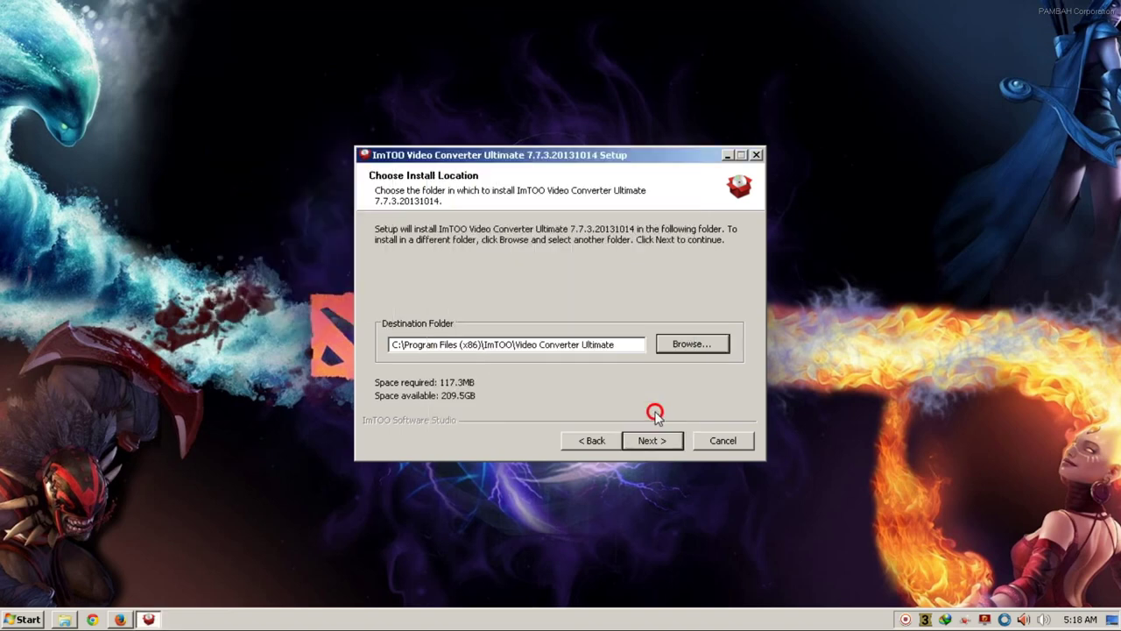
Accept the default destination folder, go through the desktop and Quick Launch icon options, and start the installation
left_click(657, 442)
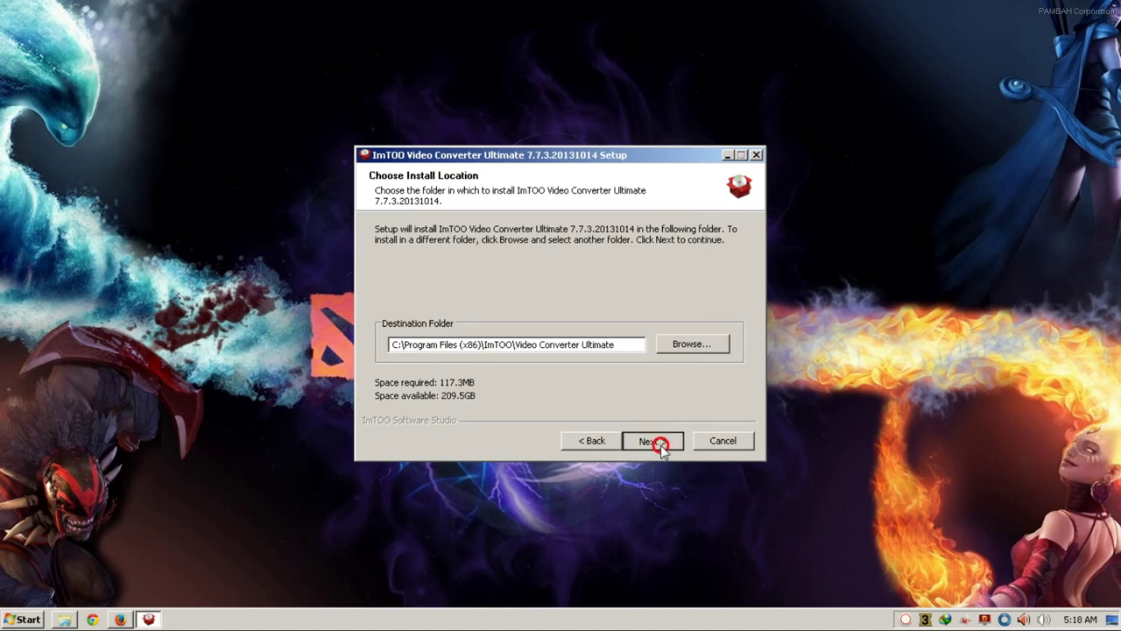
left_click(676, 449)
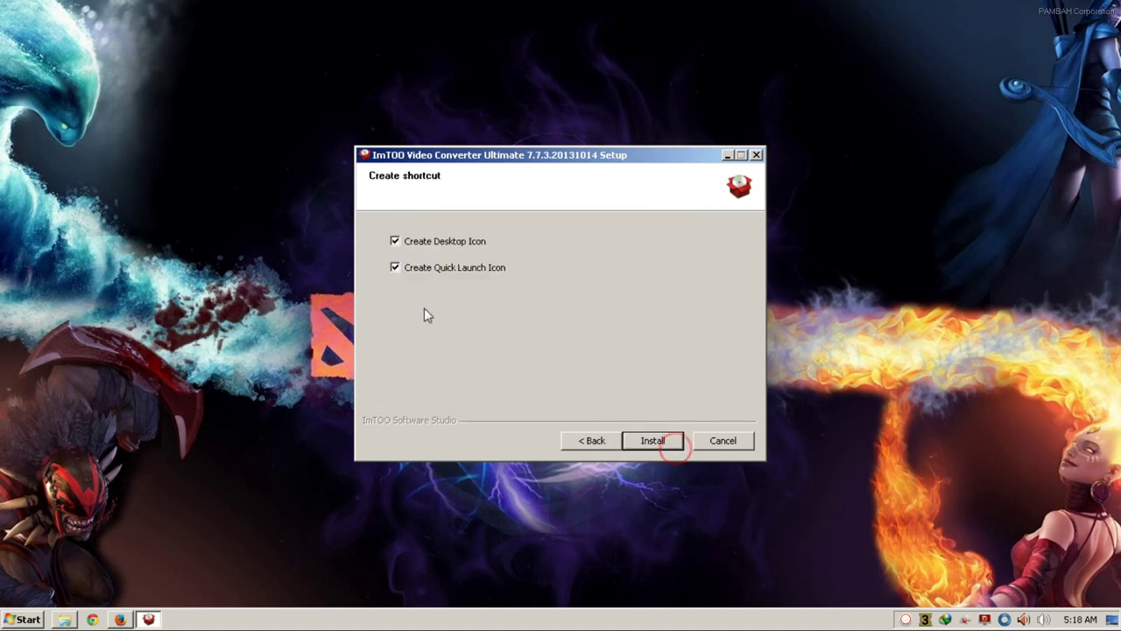
left_click(453, 242)
left_click(426, 269)
left_click(648, 441)
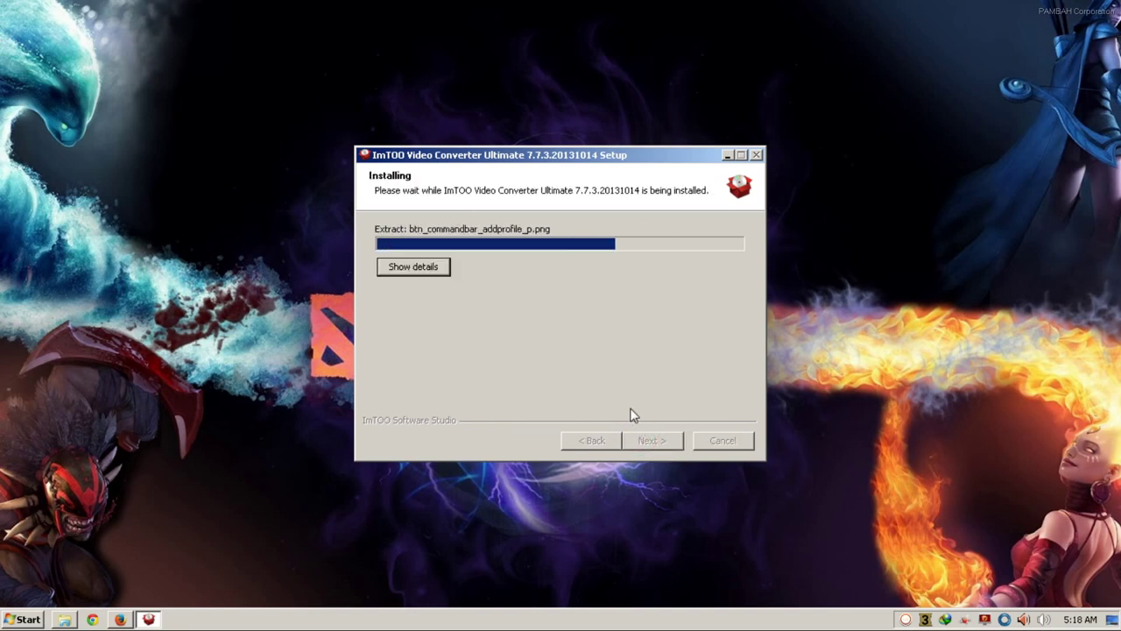
right_click(861, 117)
left_click(881, 176)
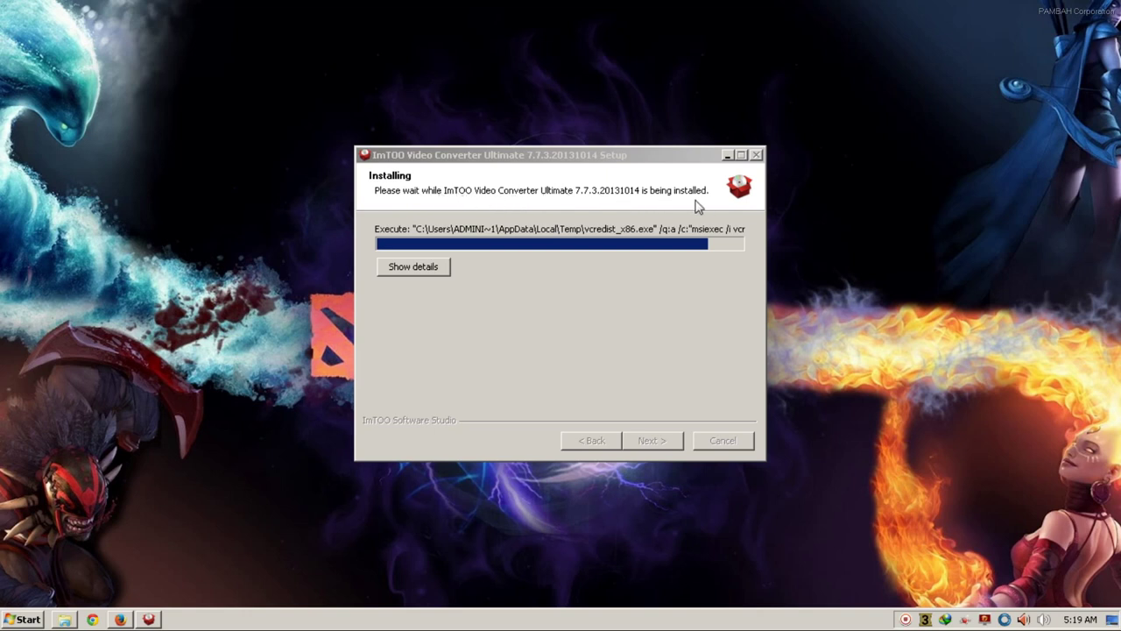
right_click(577, 75)
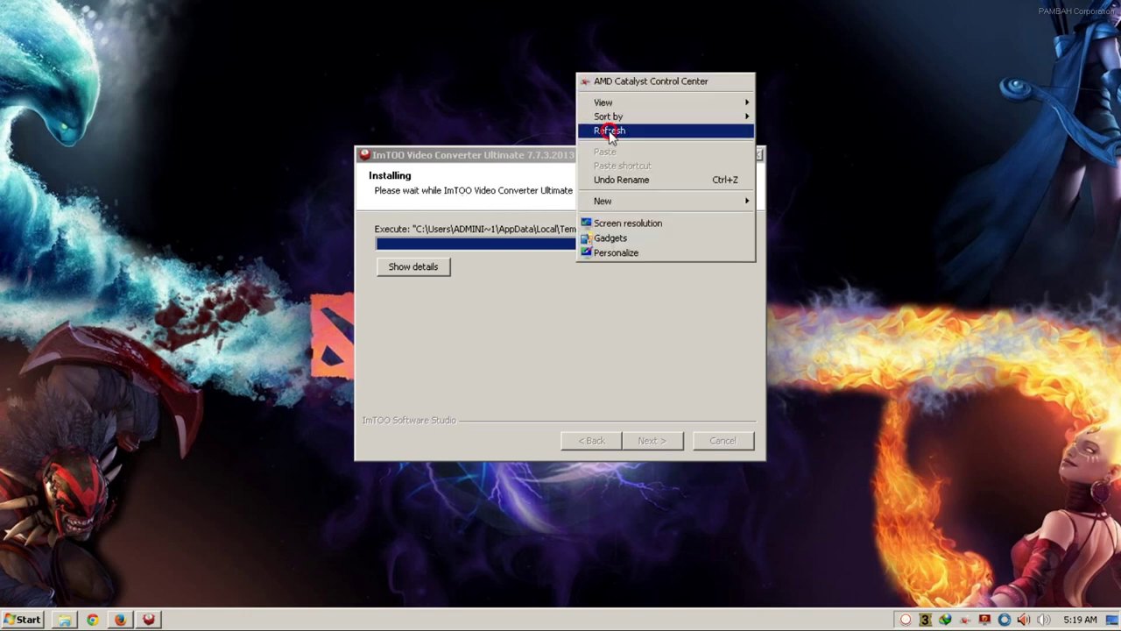
left_click(610, 131)
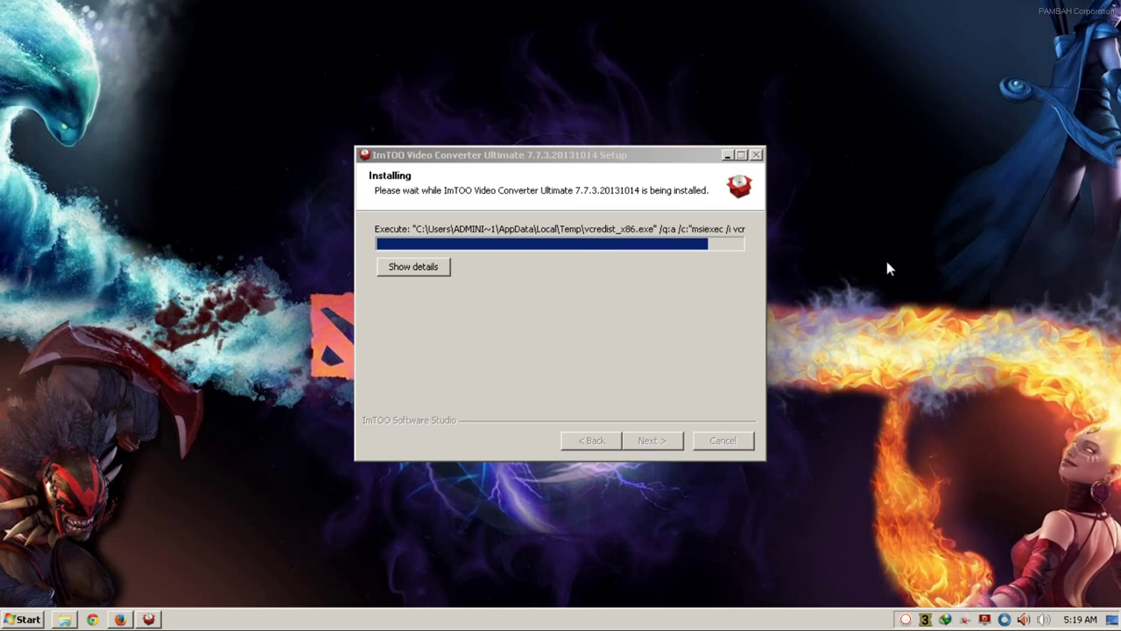
right_click(834, 160)
left_click(886, 230)
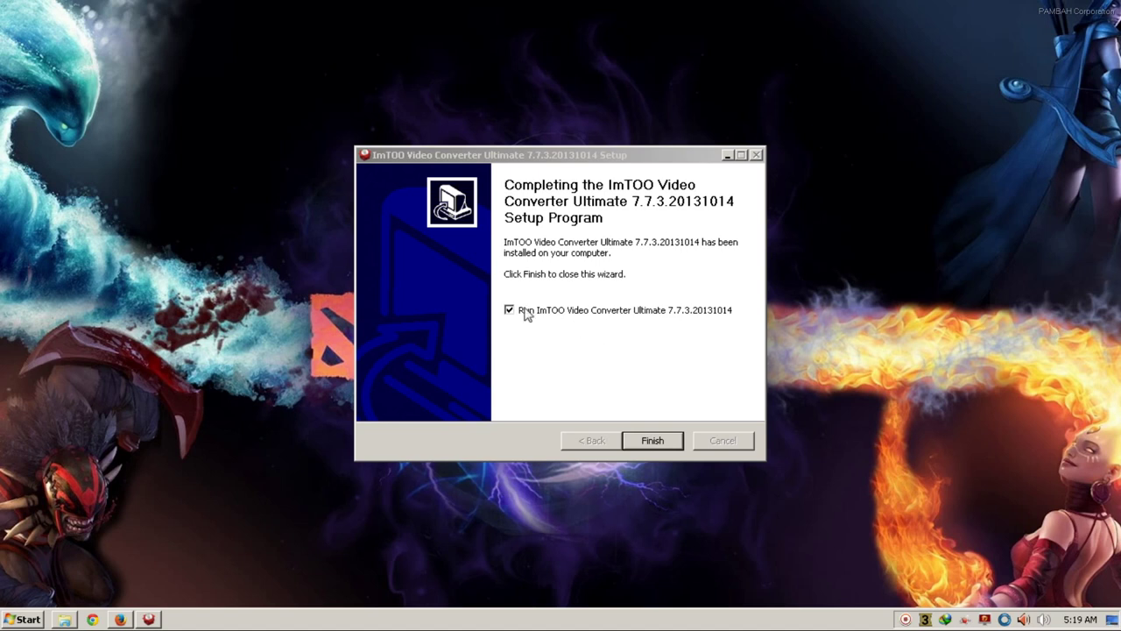
Finish the setup with the option to run ImTOO Video Converter Ultimate 7.7.3.20131014 enabled
left_click(663, 443)
left_click(618, 312)
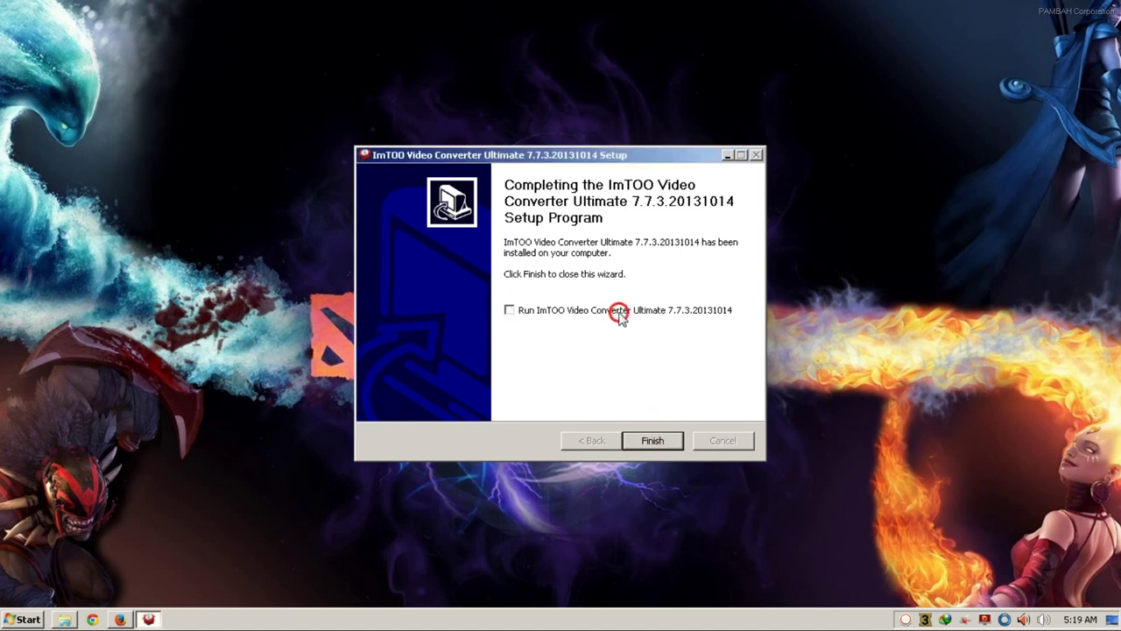
left_click(625, 311)
left_click(652, 440)
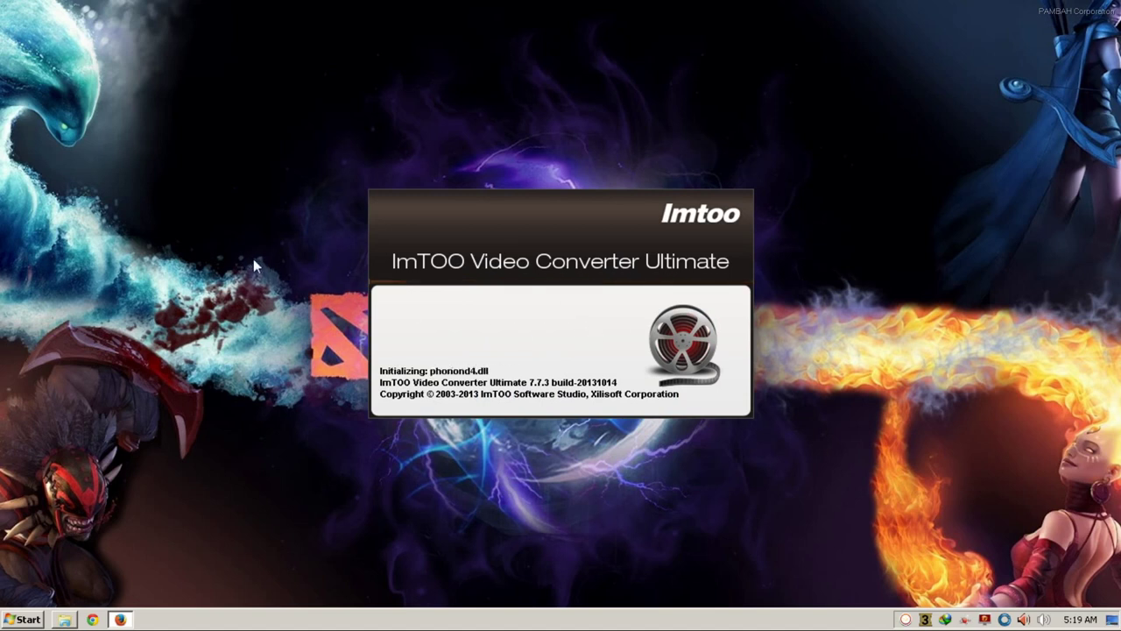
right_click(155, 118)
left_click(178, 172)
right_click(179, 134)
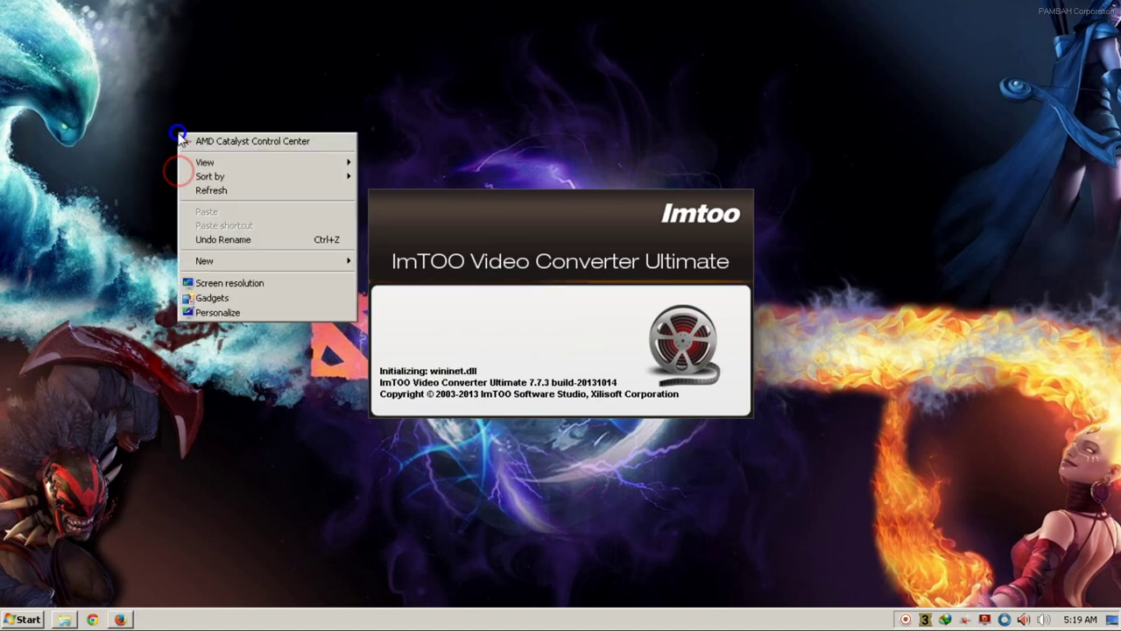
left_click(212, 190)
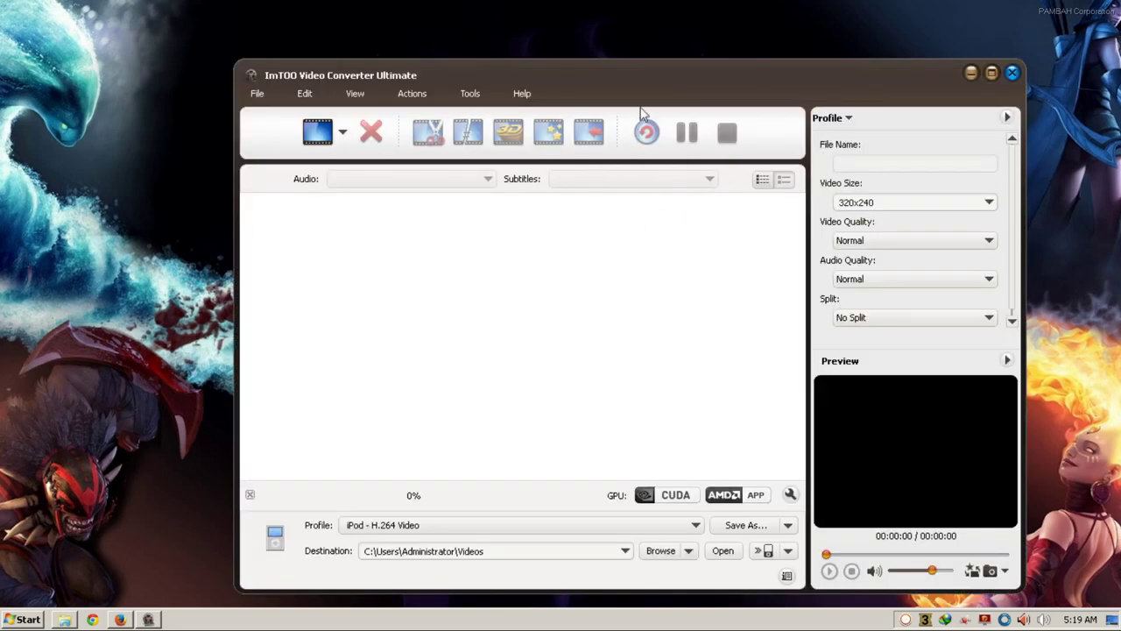
Dismiss the GPU encoding acceleration notice, then close the ImTOO web page and minimize the browser
left_click_drag(664, 75, 596, 46)
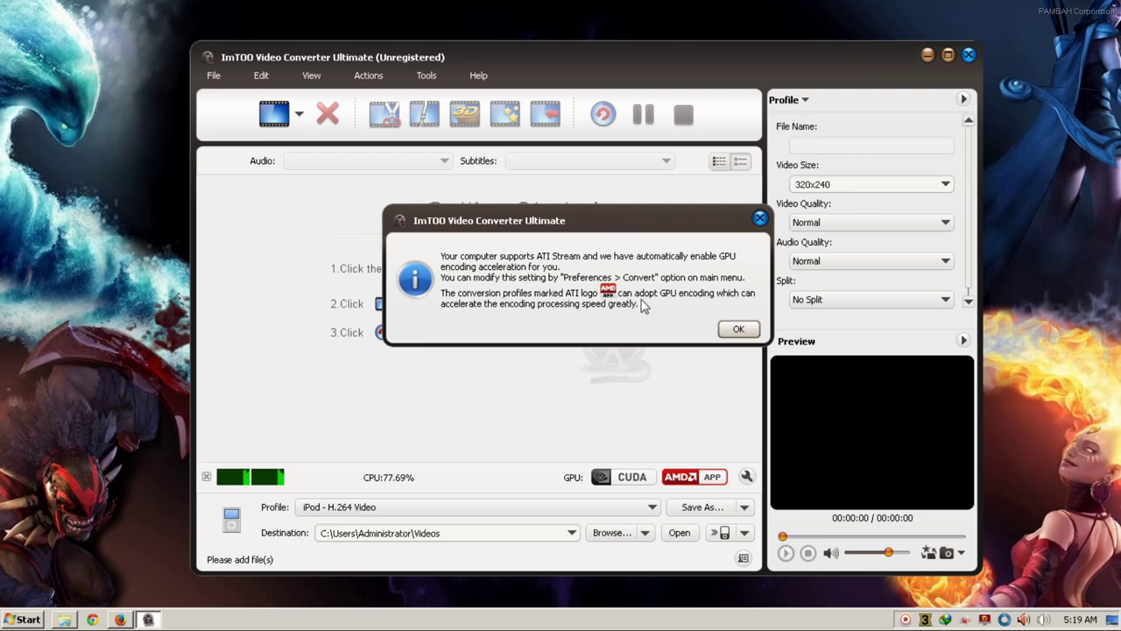
left_click(740, 330)
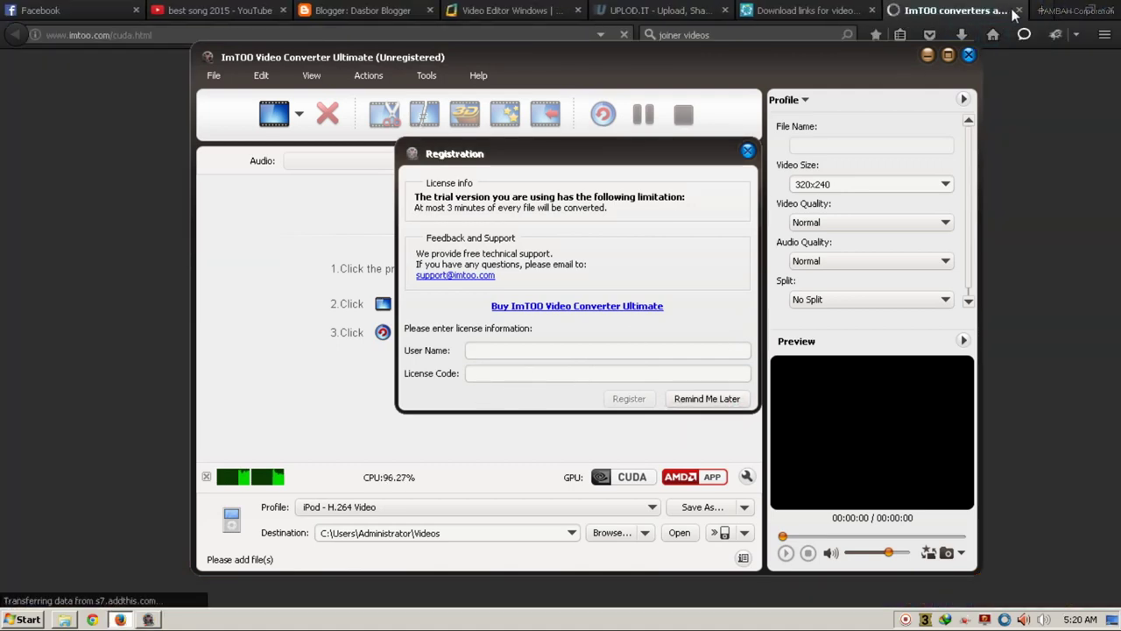
left_click(1019, 10)
left_click(1076, 11)
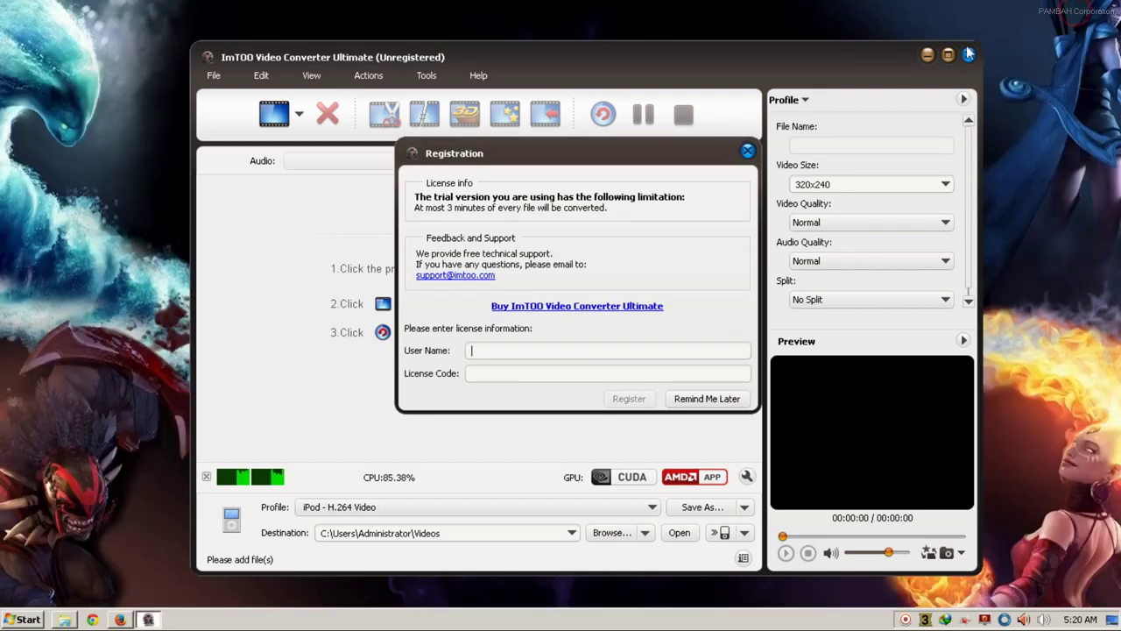
right_click(123, 98)
left_click(156, 157)
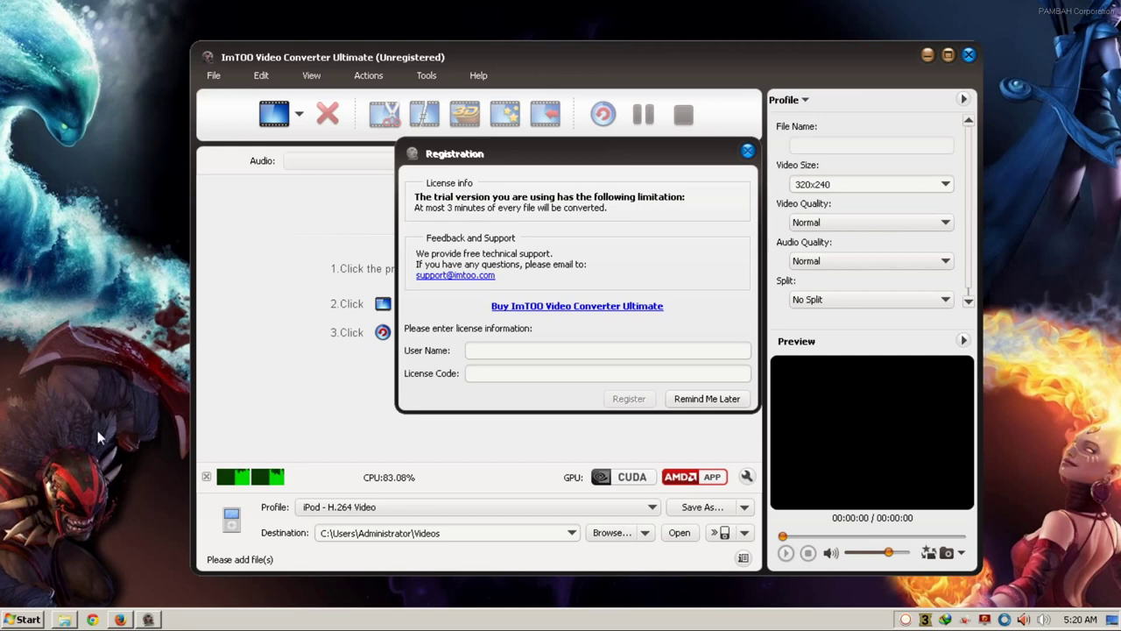
Close the Registration dialog without entering license information and bring the Video Converter Ultimate7 Inc + Serial Keys folder window to the front
left_click(506, 350)
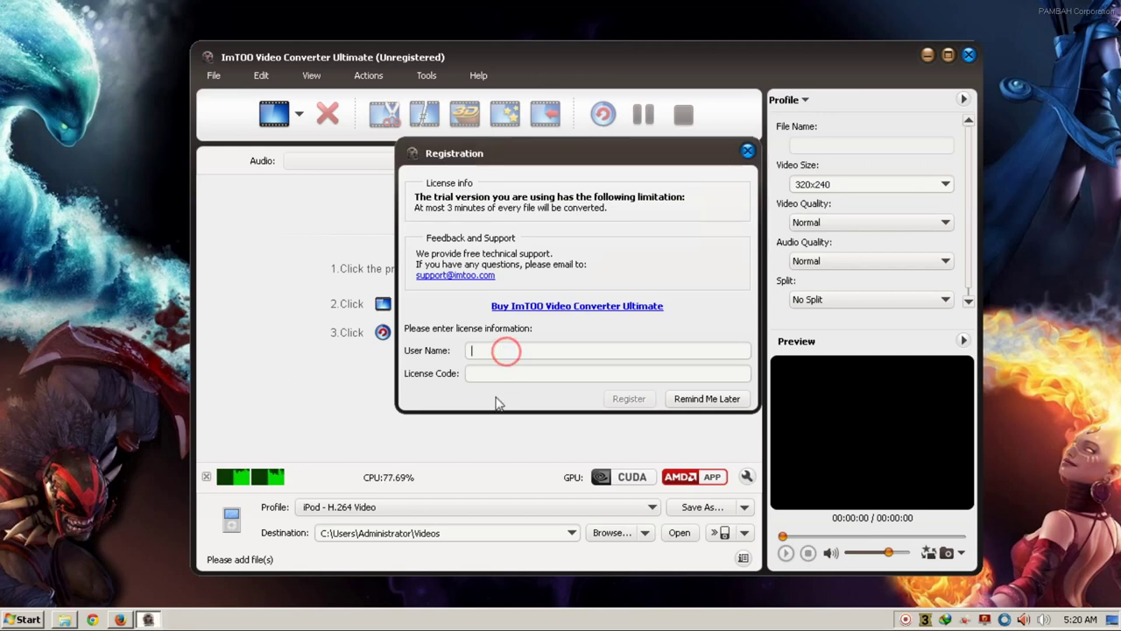
left_click(493, 376)
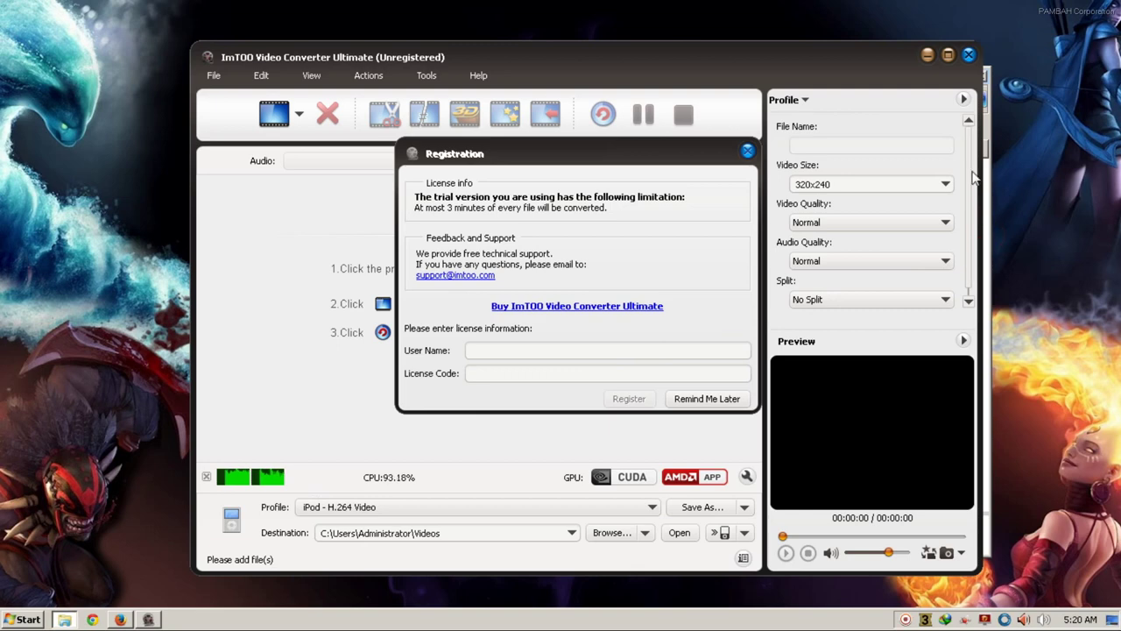
left_click(748, 153)
left_click(748, 153)
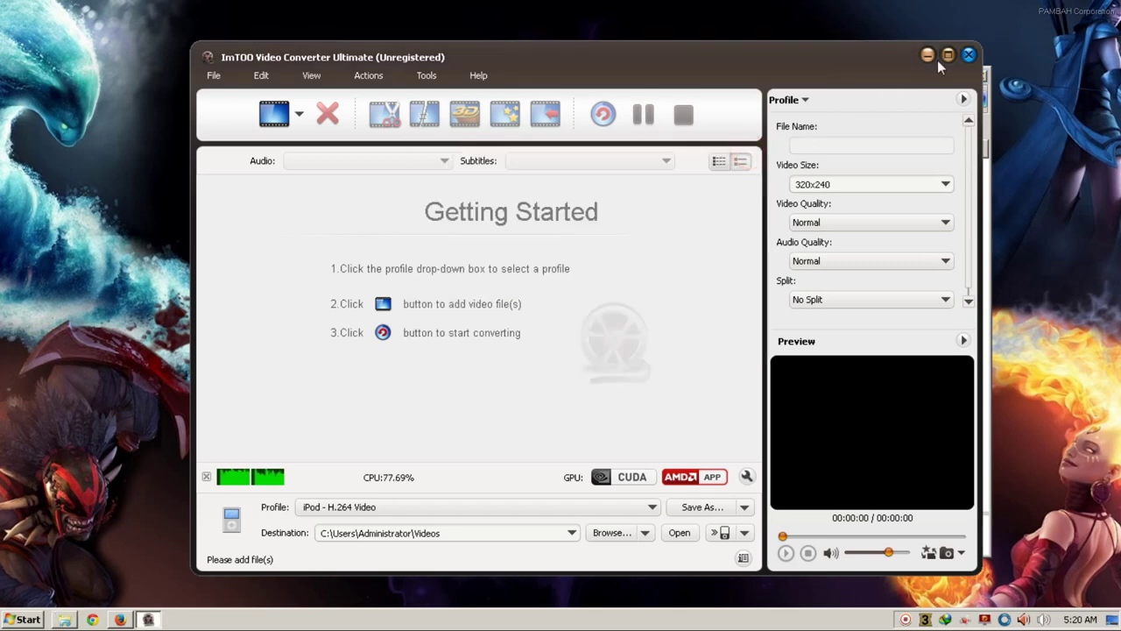
left_click_drag(900, 58, 768, 50)
left_click(854, 73)
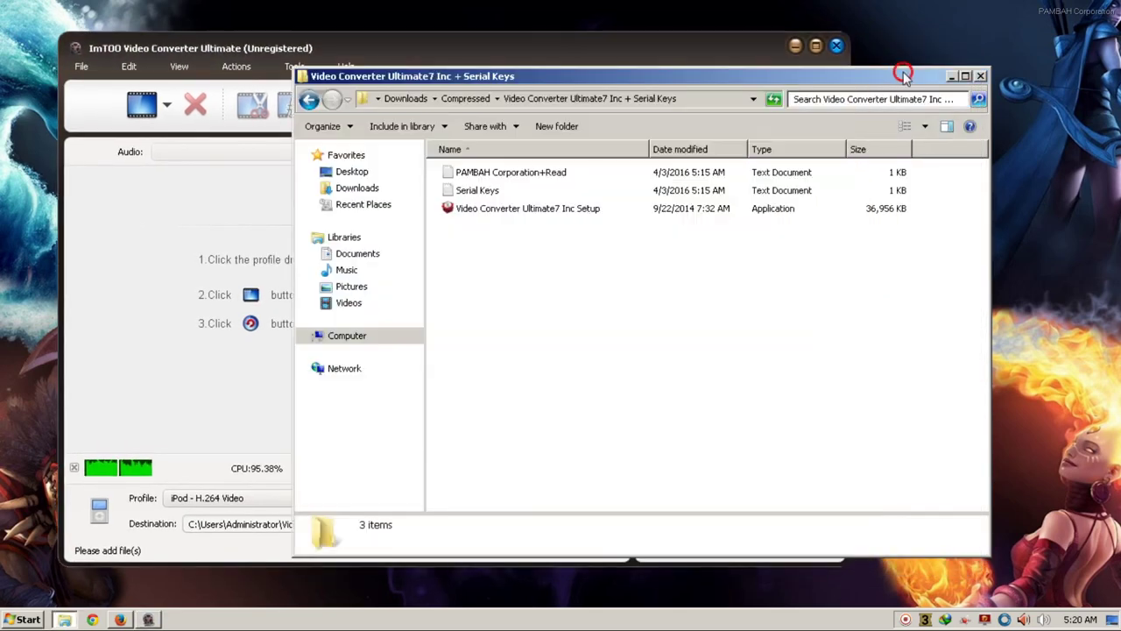
Open the Serial Keys text file, minimize the folder window, and move the Notepad window clear of the converter
left_click_drag(854, 73, 1023, 61)
double_click(679, 179)
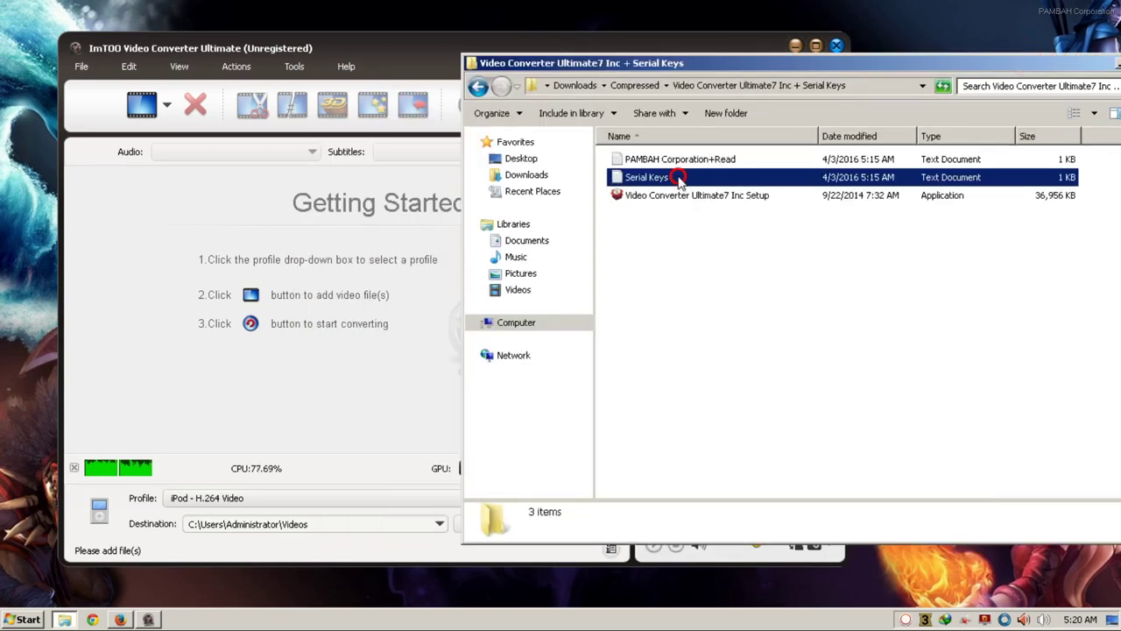
left_click(1113, 62)
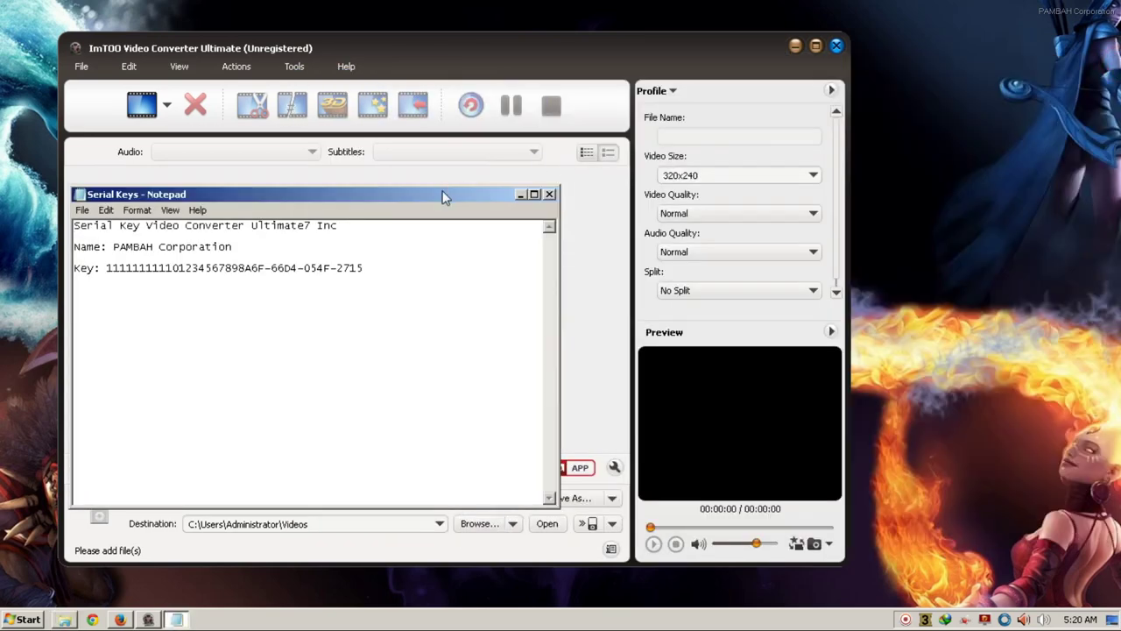
left_click_drag(443, 196, 1017, 109)
left_click(251, 47)
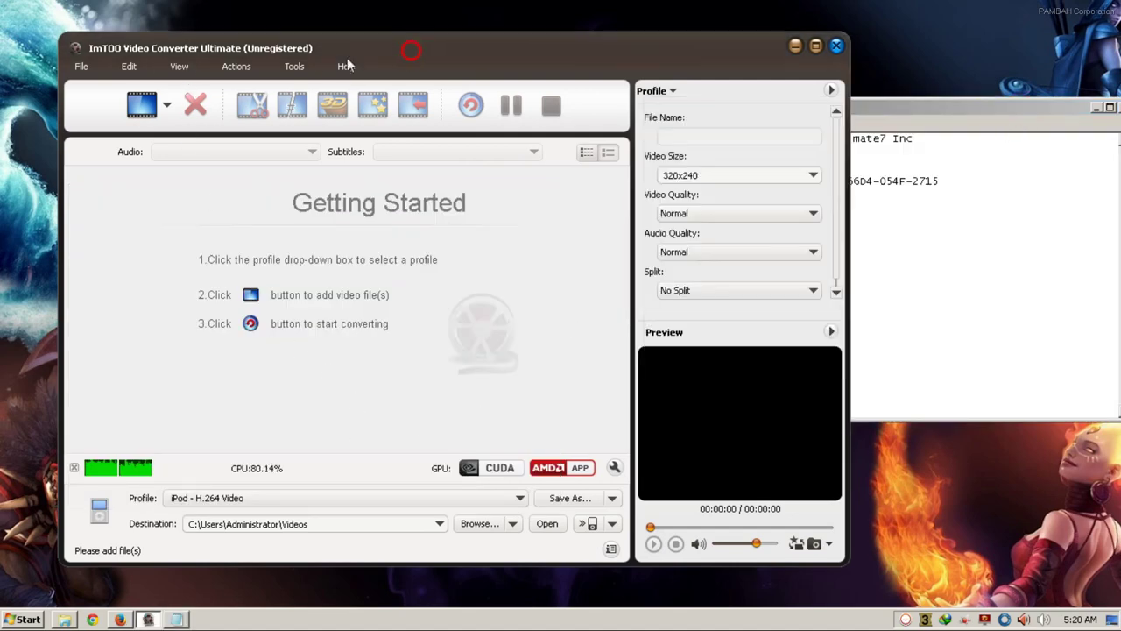
left_click(346, 66)
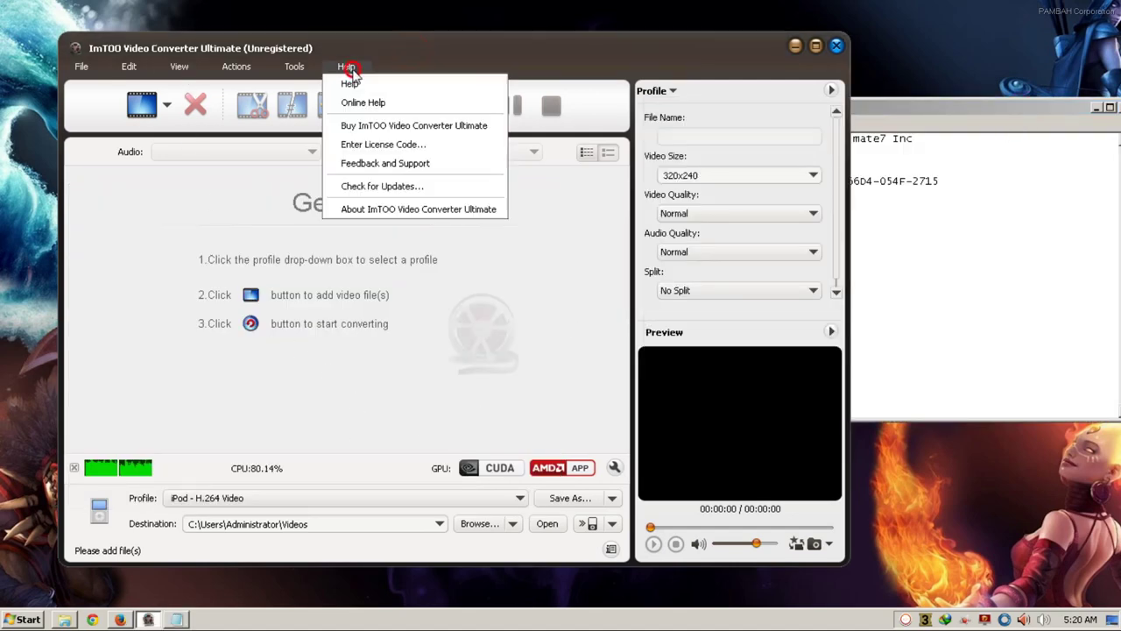
left_click(363, 143)
left_click(413, 342)
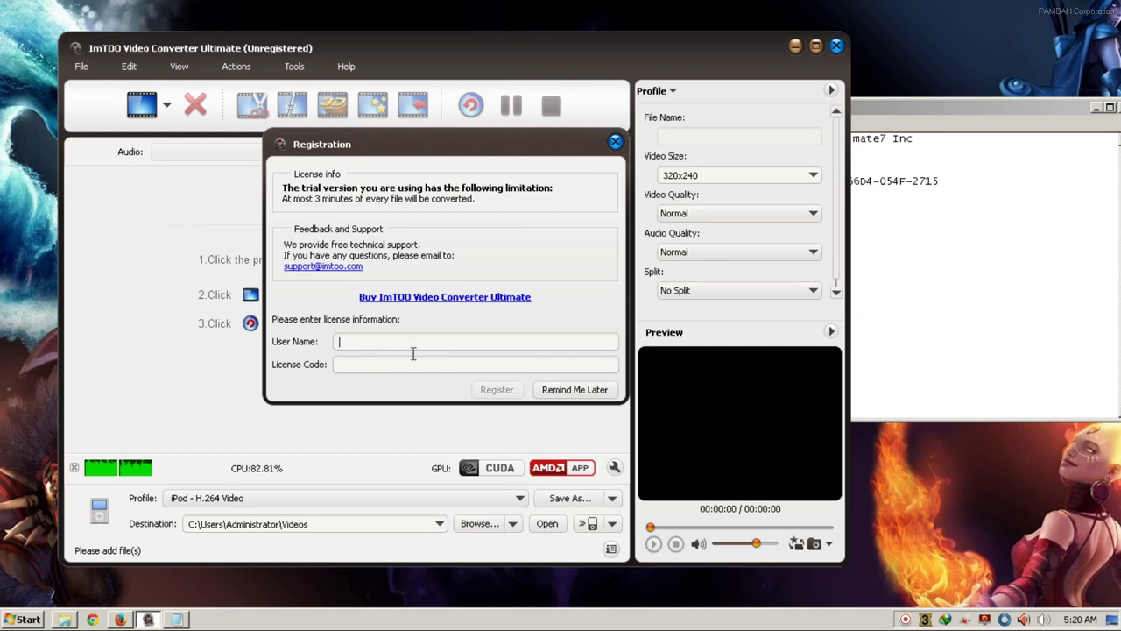
left_click(575, 390)
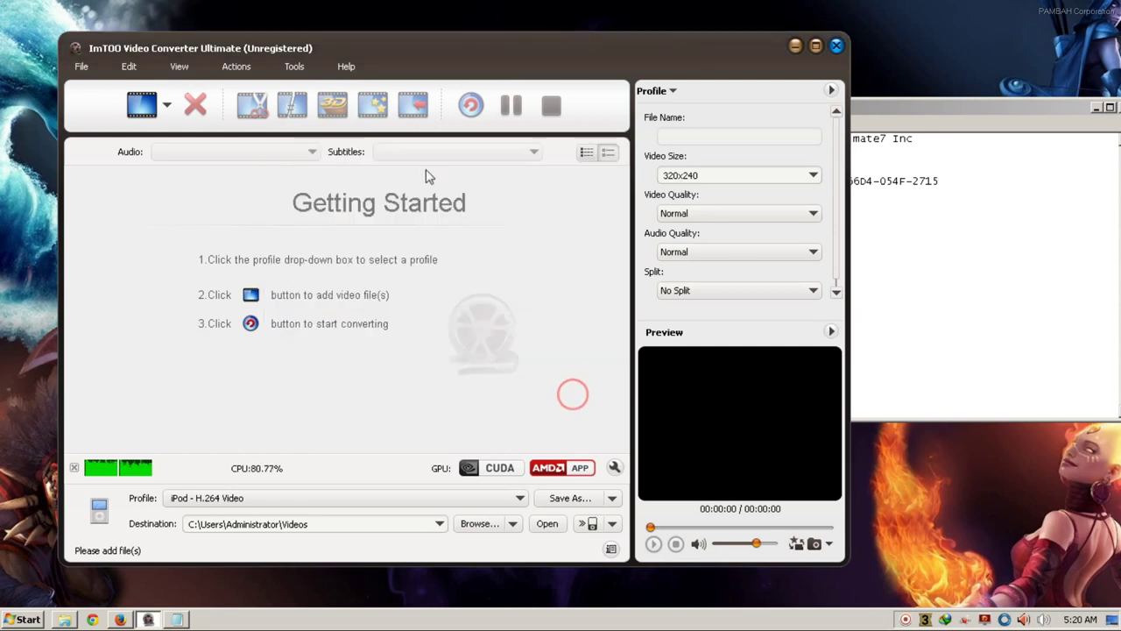
Check the registration status in the About ImTOO Video Converter Ultimate dialog, and close it
left_click(346, 66)
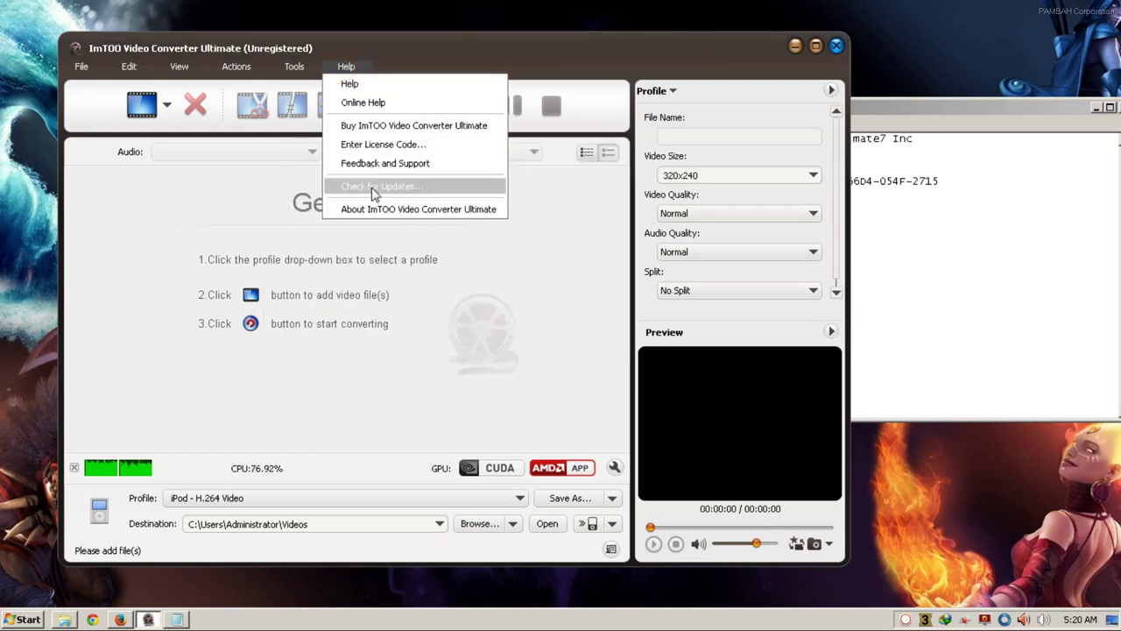
left_click(383, 212)
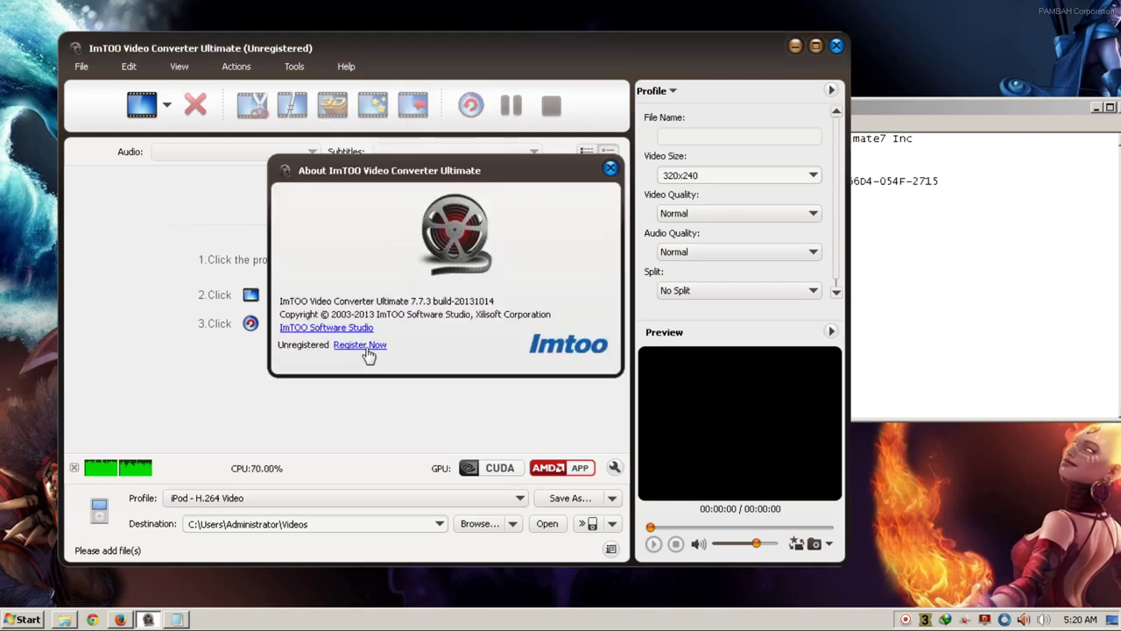
left_click(611, 167)
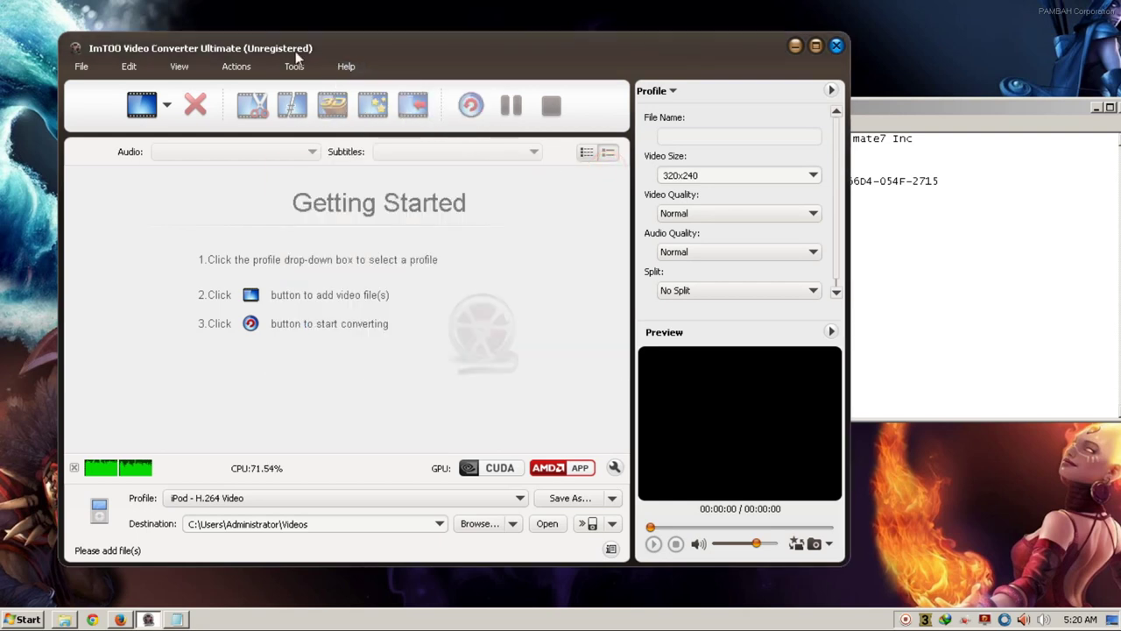
Open the license code entry dialog and copy the license key from the Serial Keys file
left_click(346, 67)
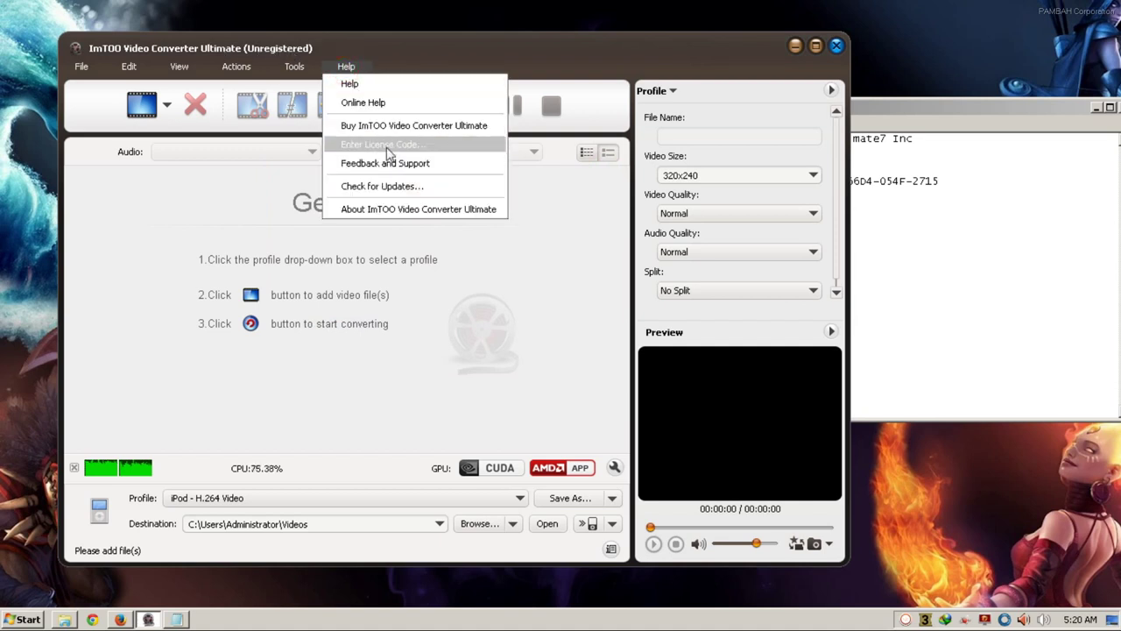
left_click(408, 146)
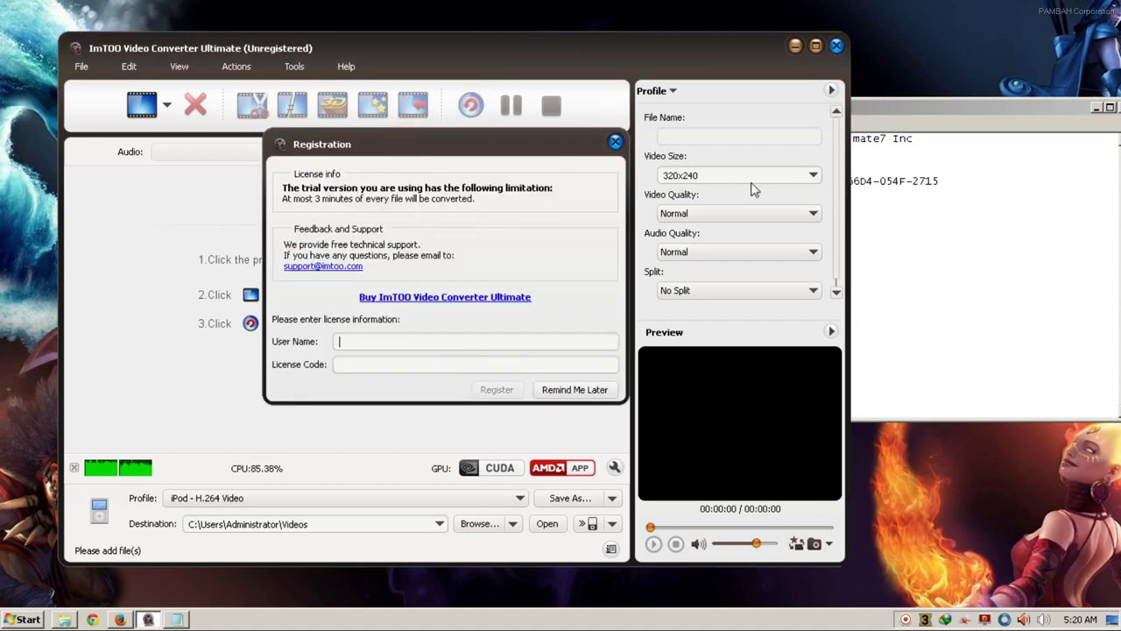
left_click(914, 166)
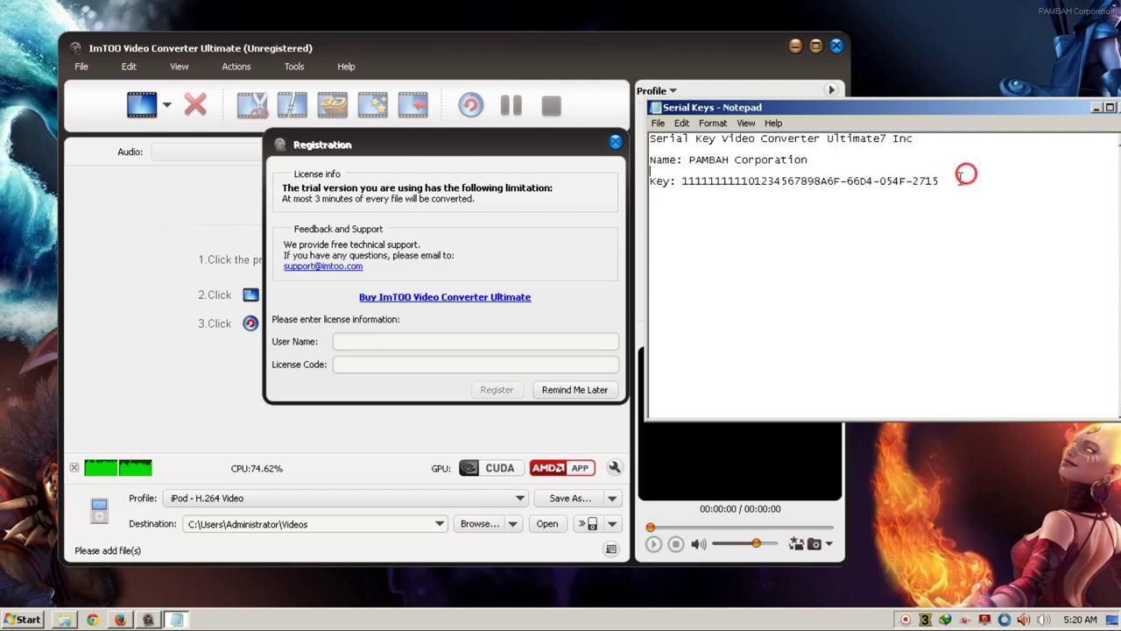
left_click_drag(966, 173, 785, 180)
left_click(777, 181)
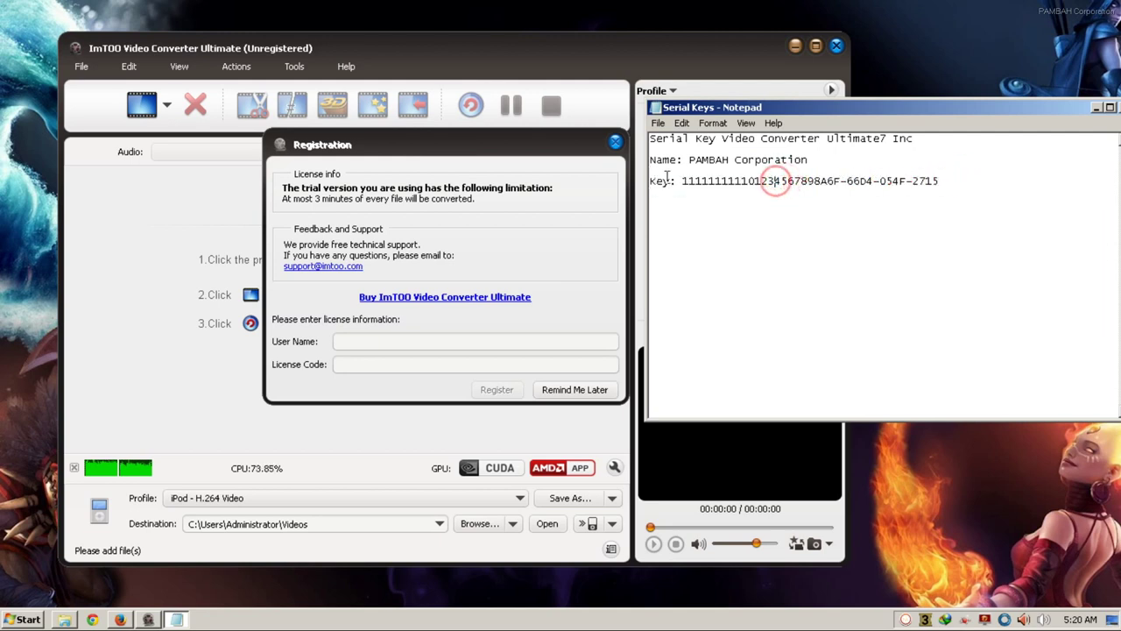
left_click_drag(683, 181, 950, 190)
key("ctrl+c")
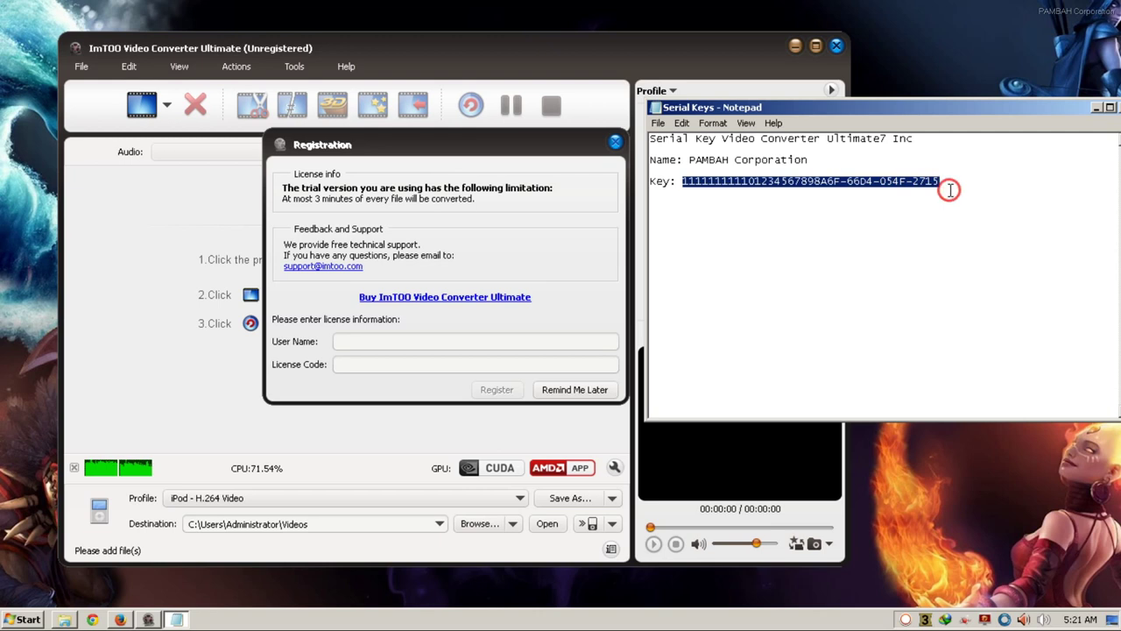
Paste the copied license key into the License Code field of the Registration dialog
left_click(420, 363)
right_click(418, 362)
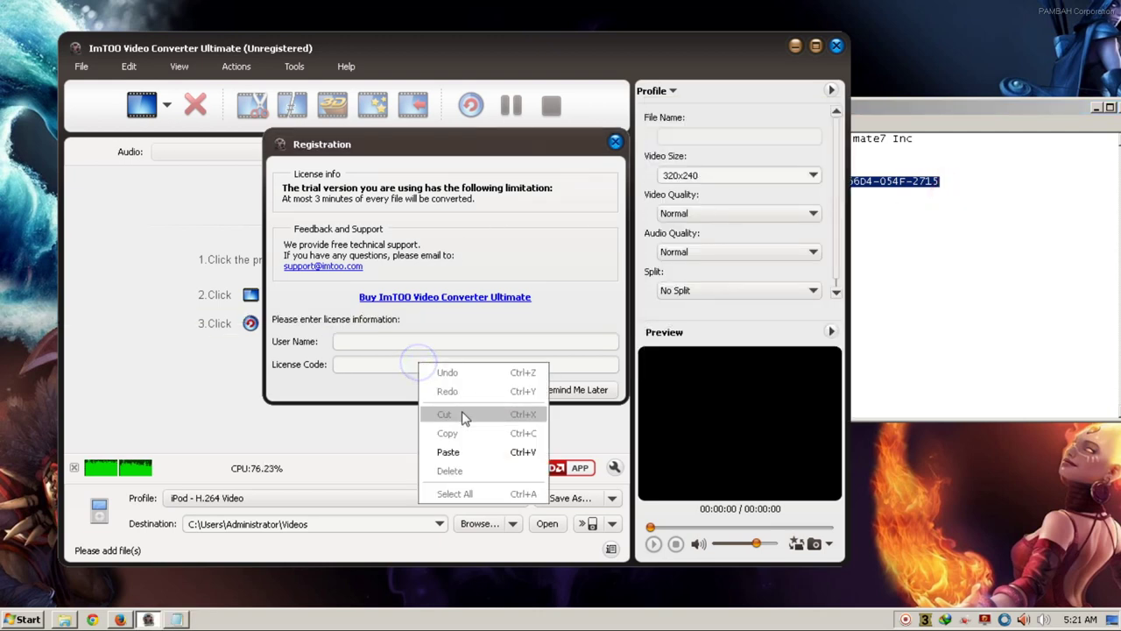
left_click(378, 362)
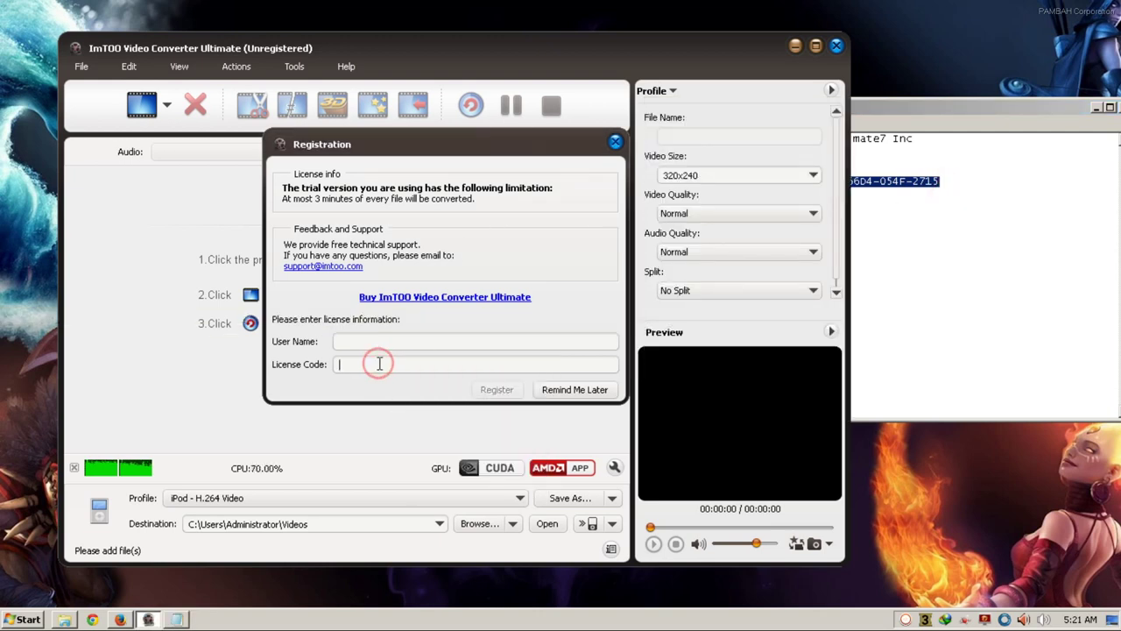
key("ctrl+v")
key("ctrl+z")
right_click(377, 363)
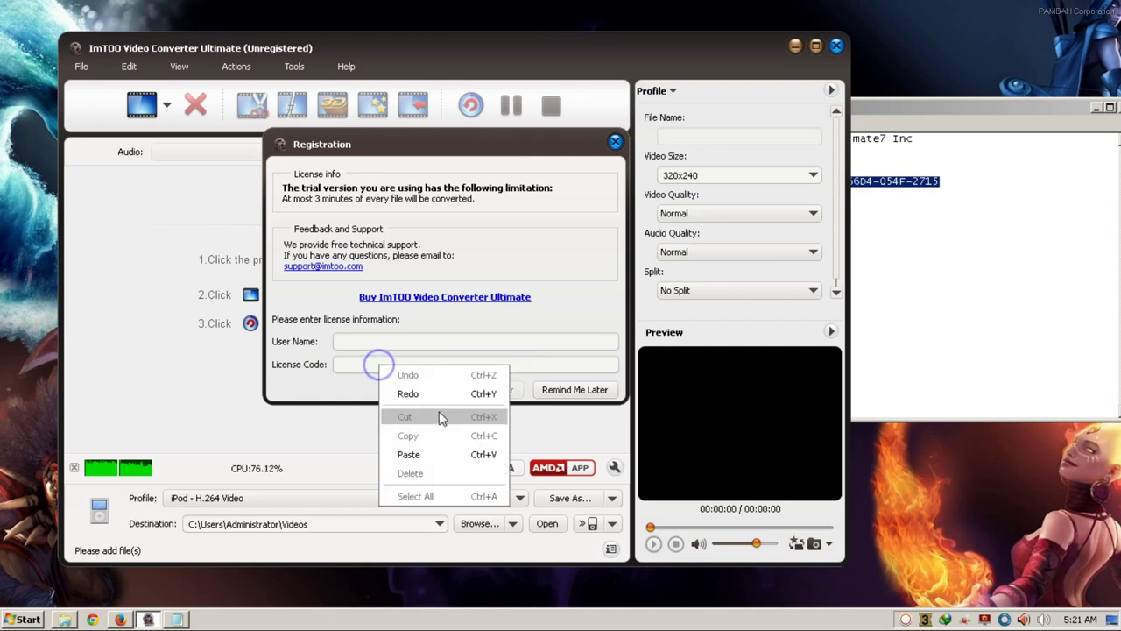
left_click(441, 458)
Set the registration user name to PAMBAH Corporation Project Creative, then submit the registration and dismiss the resulting message
left_click(388, 344)
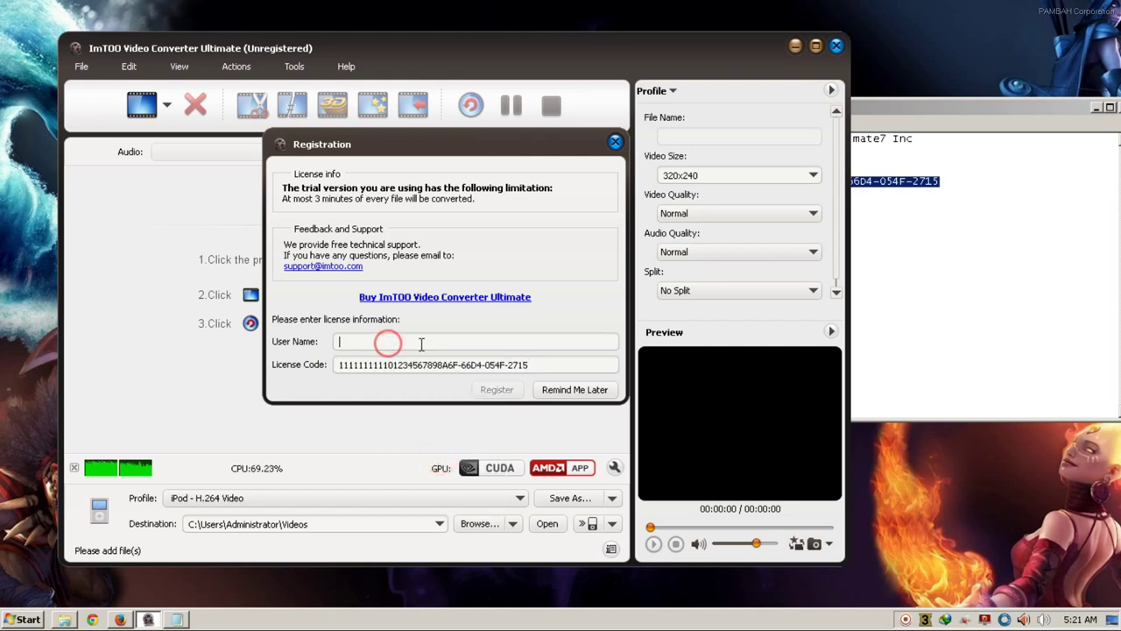
type("PA")
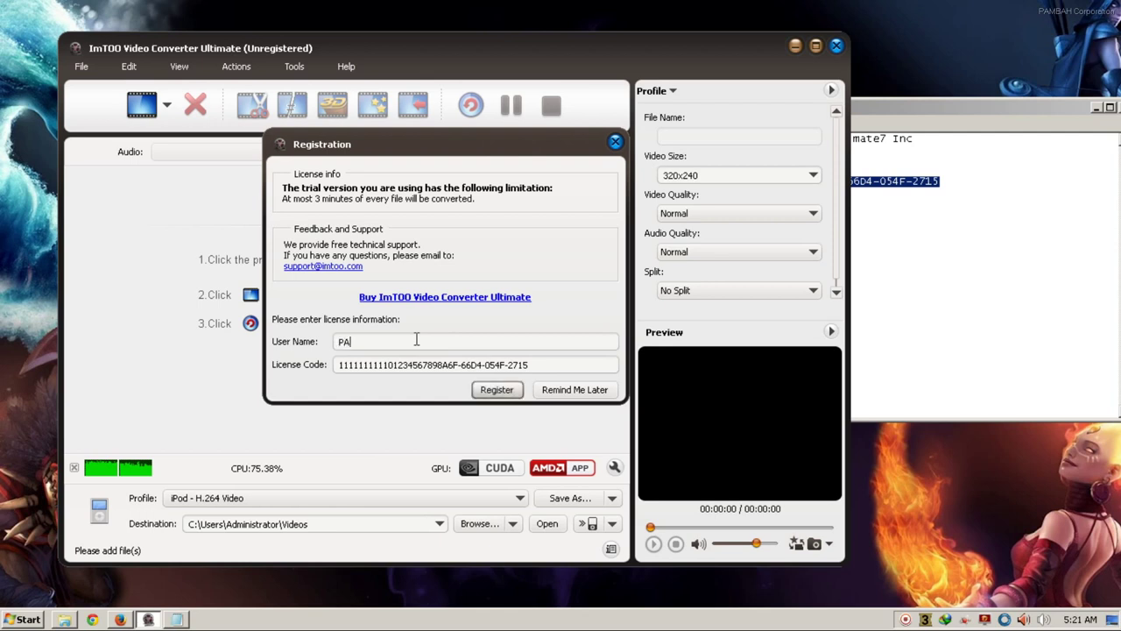
type("MBAH CX")
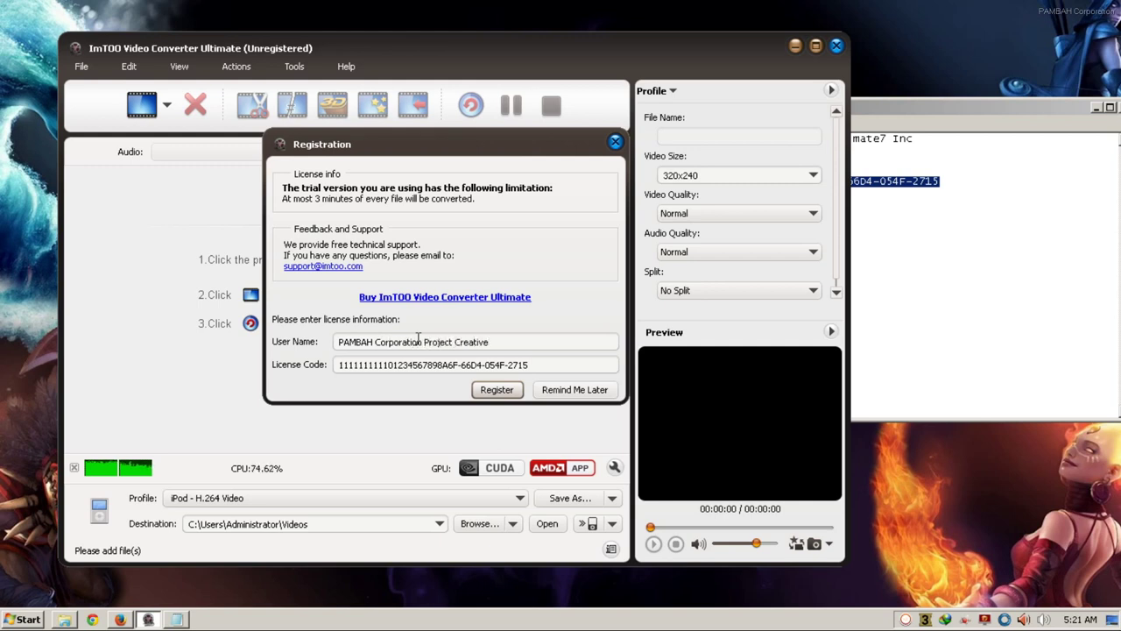
left_click(502, 392)
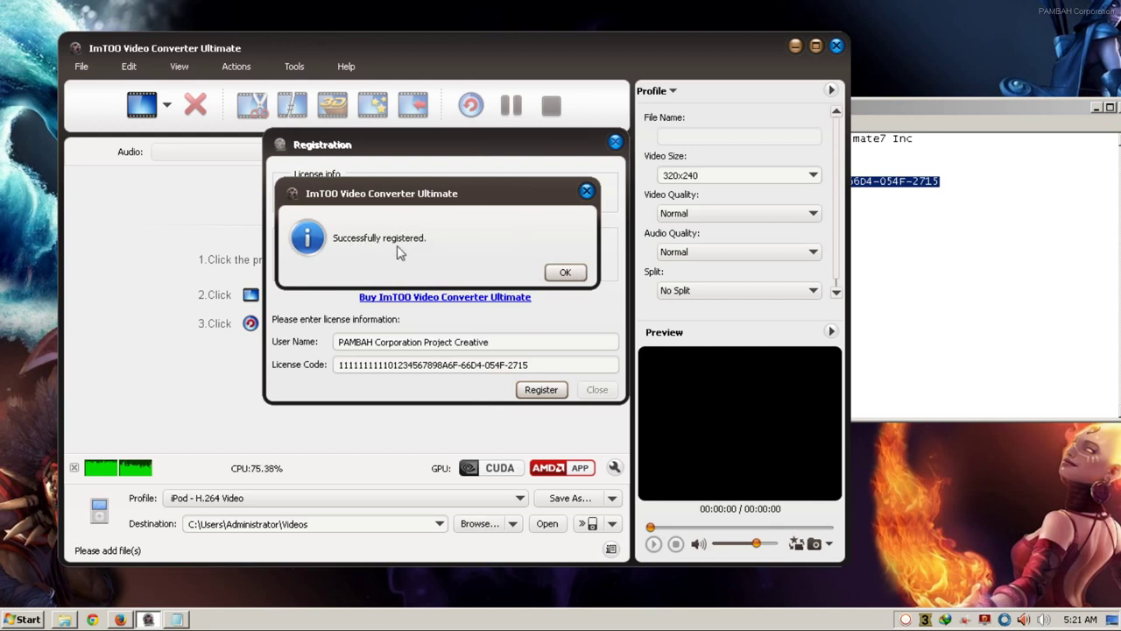
left_click(565, 273)
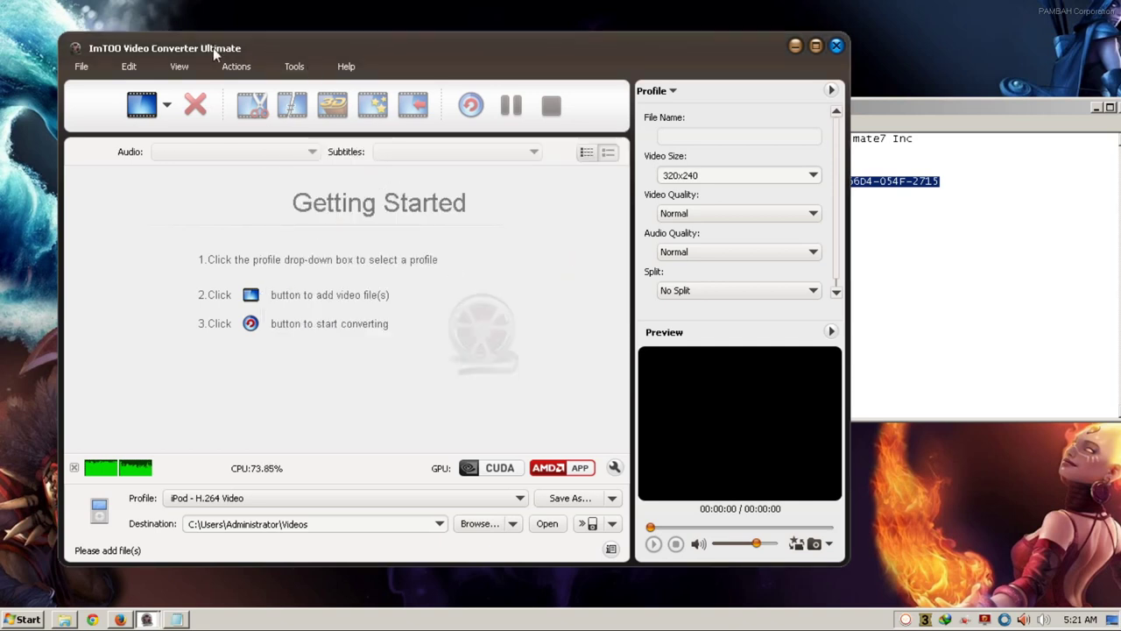
Review the license holder details in the About ImTOO Video Converter Ultimate dialog, and close it
left_click(349, 68)
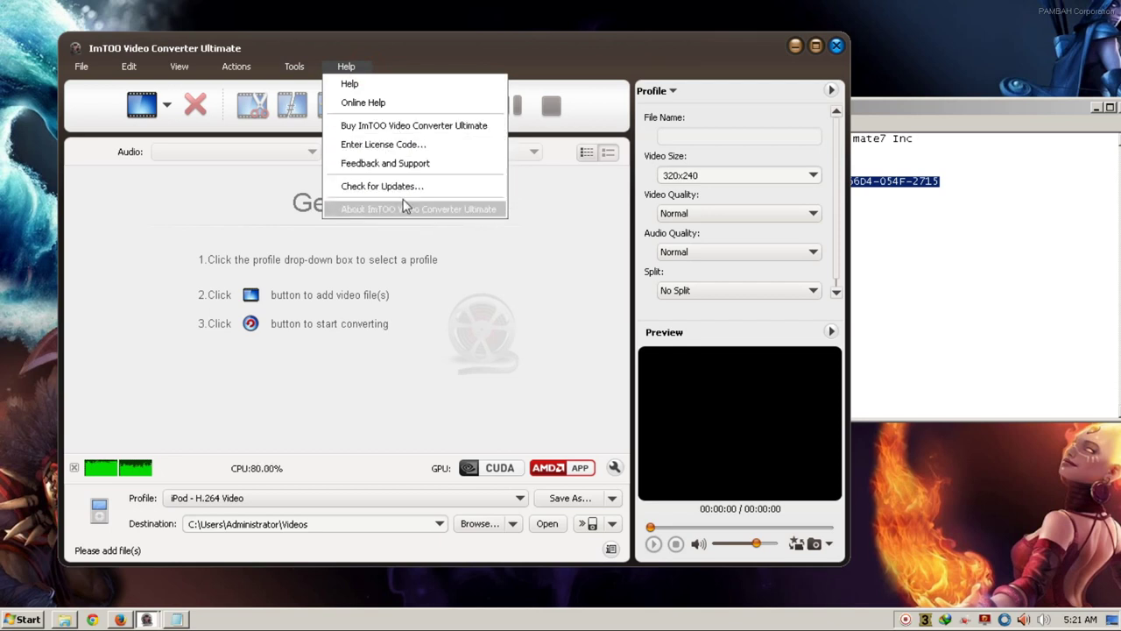
left_click(430, 213)
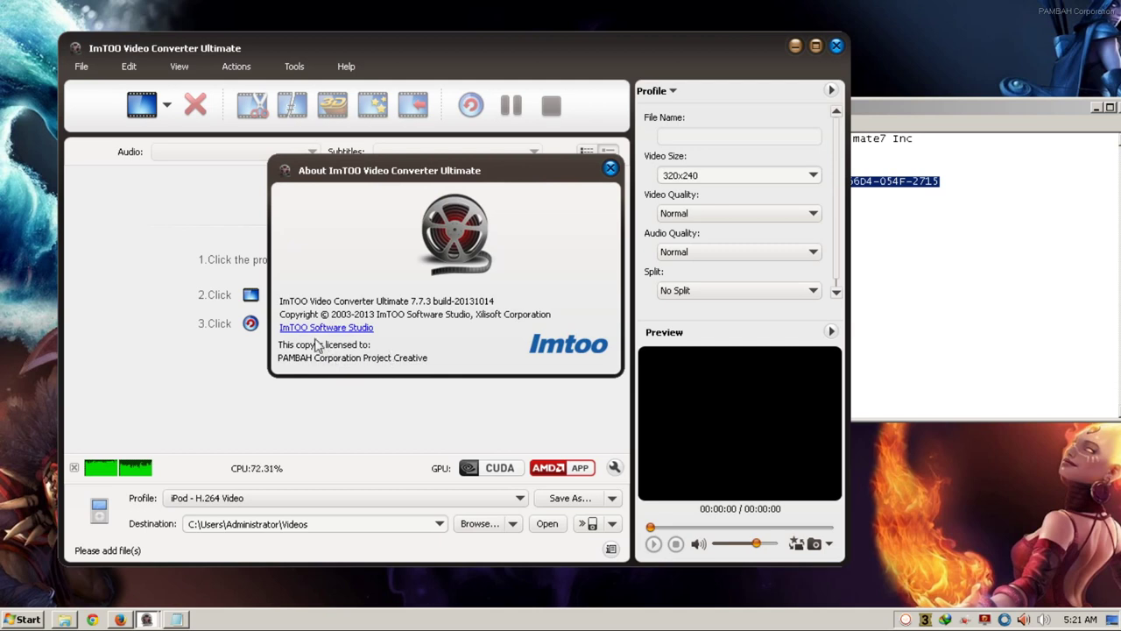
left_click(610, 170)
left_click(710, 175)
left_click(814, 176)
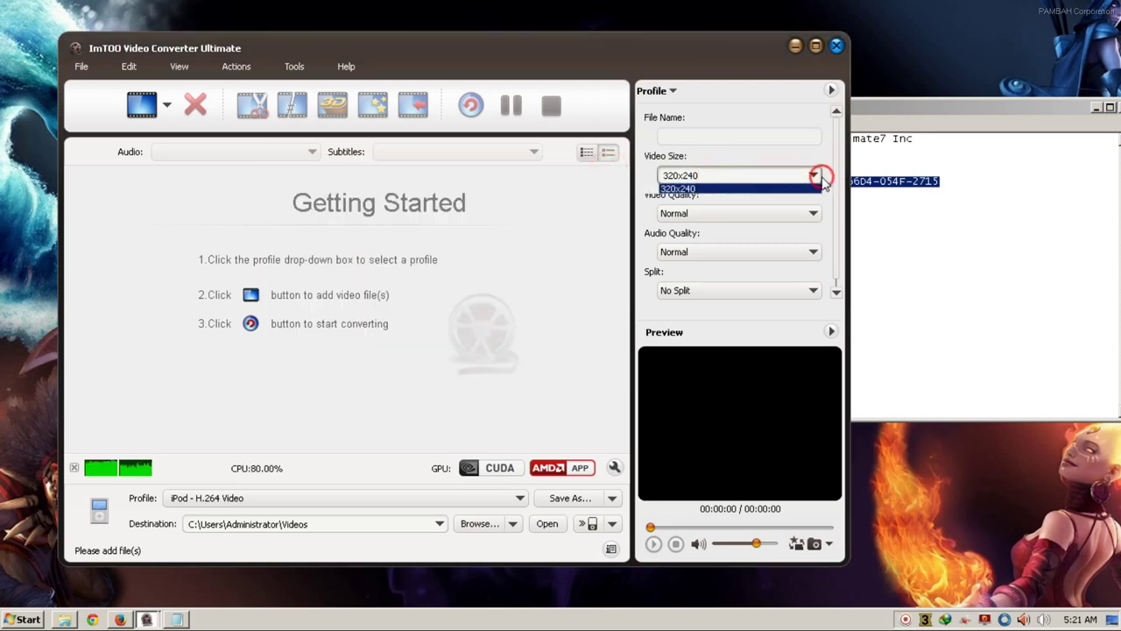
left_click(814, 175)
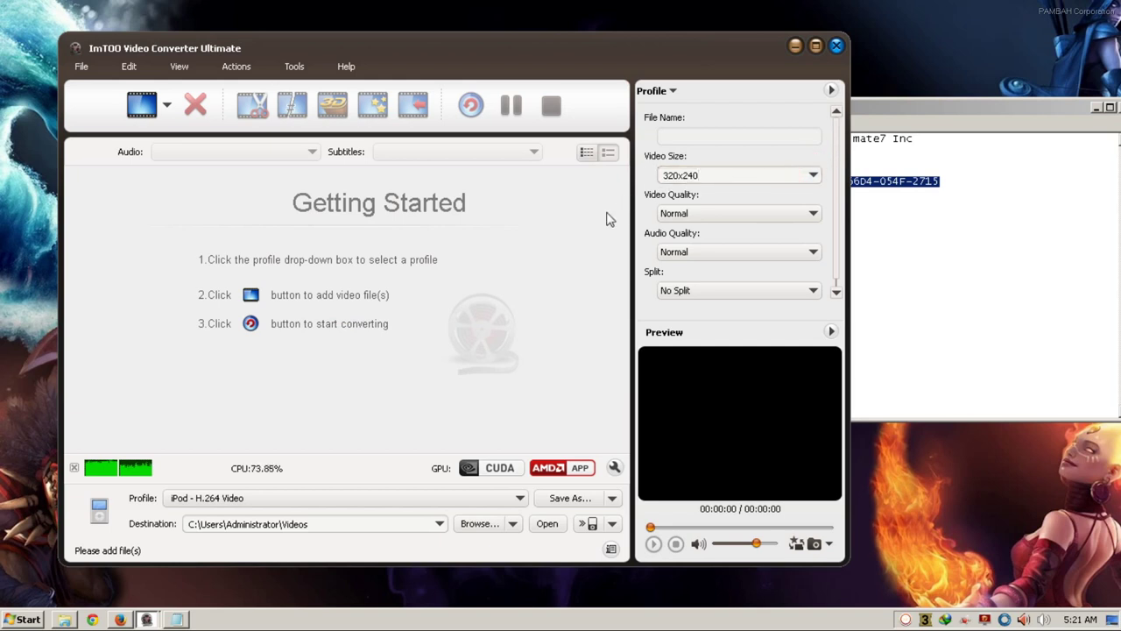
left_click(167, 106)
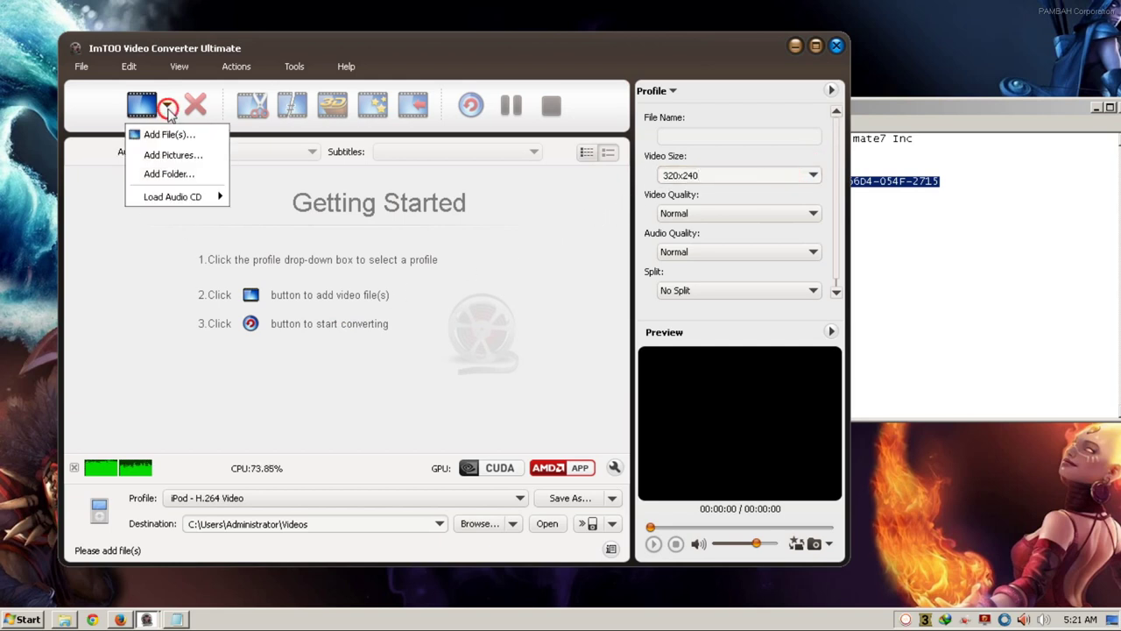
left_click(168, 108)
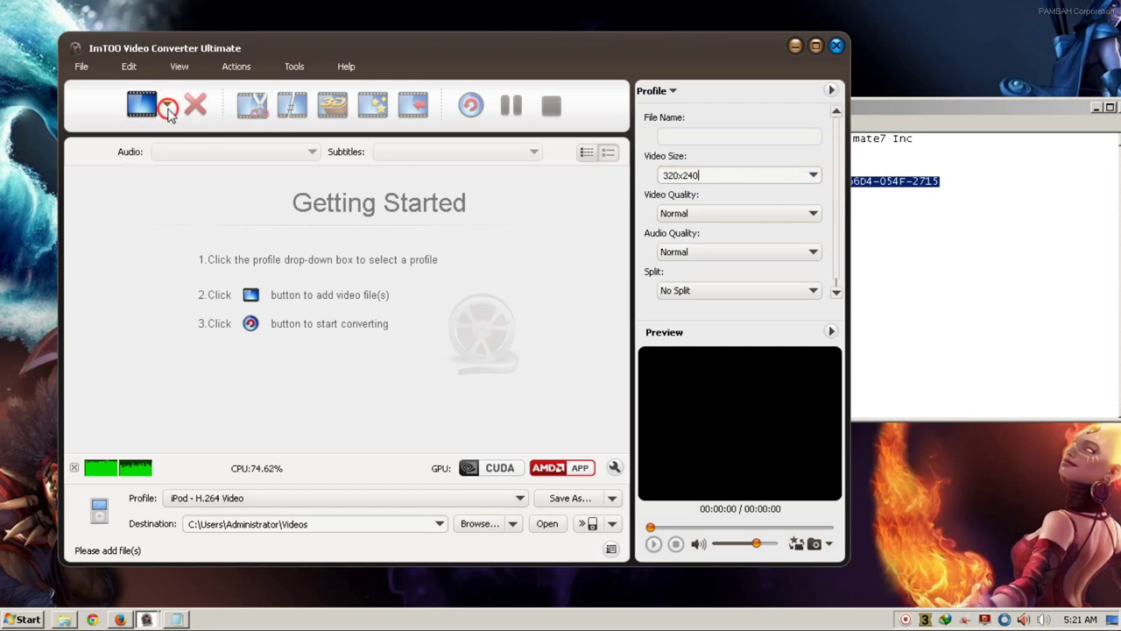
Add the video file Rec.mkv from the Recordings folder of the Videos library to the conversion list
left_click(167, 108)
left_click(155, 138)
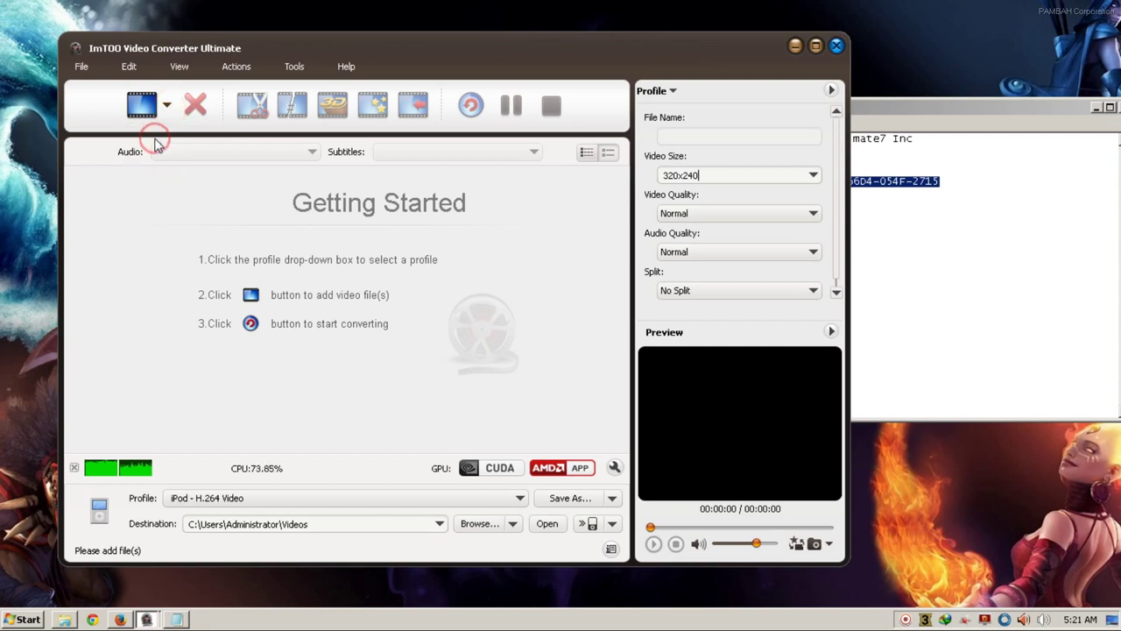
double_click(239, 229)
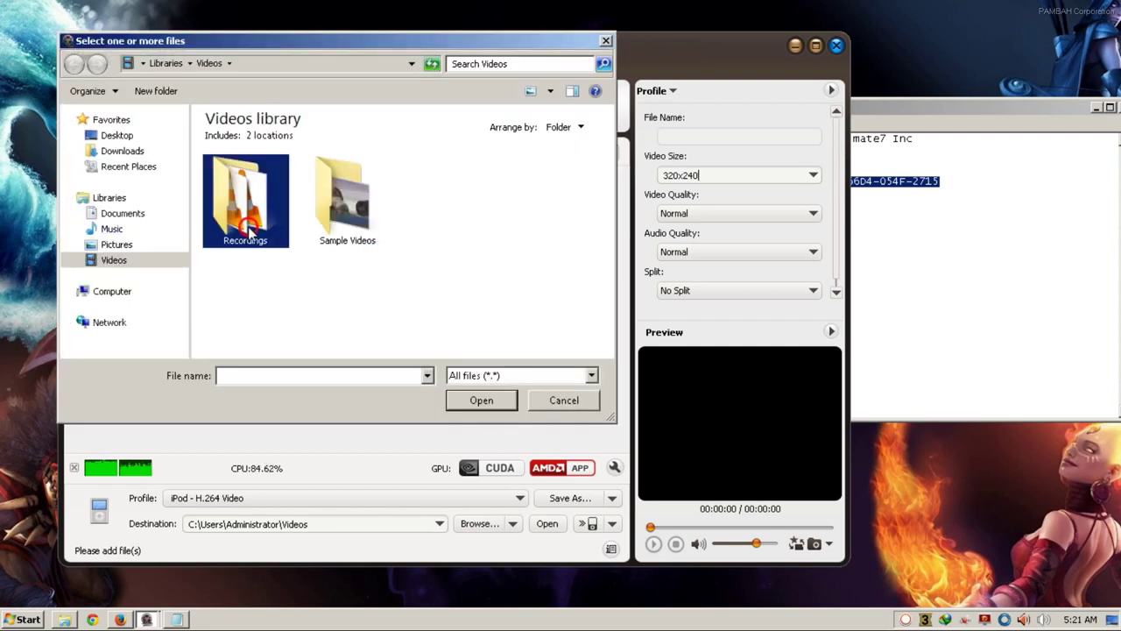
left_click(532, 91)
left_click(533, 91)
left_click(535, 91)
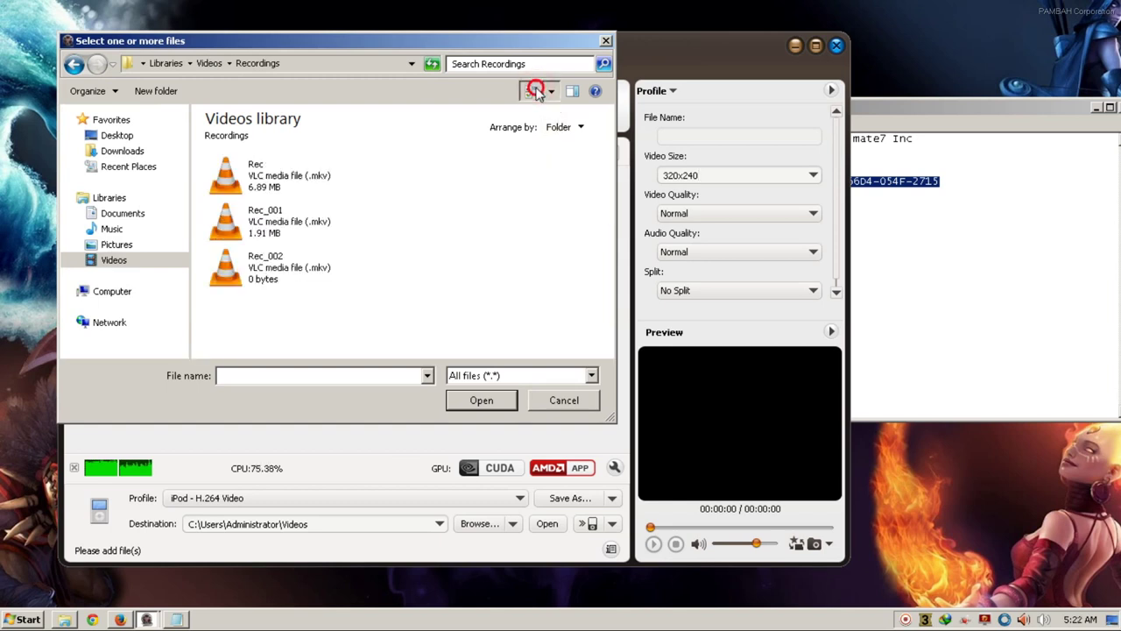
left_click(535, 91)
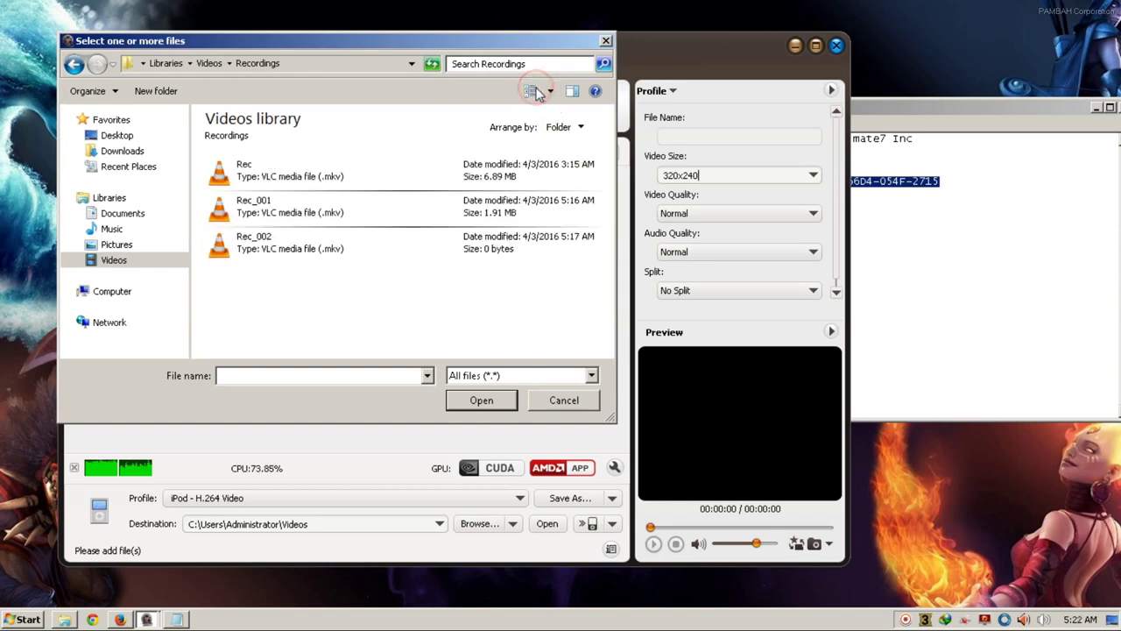
double_click(320, 178)
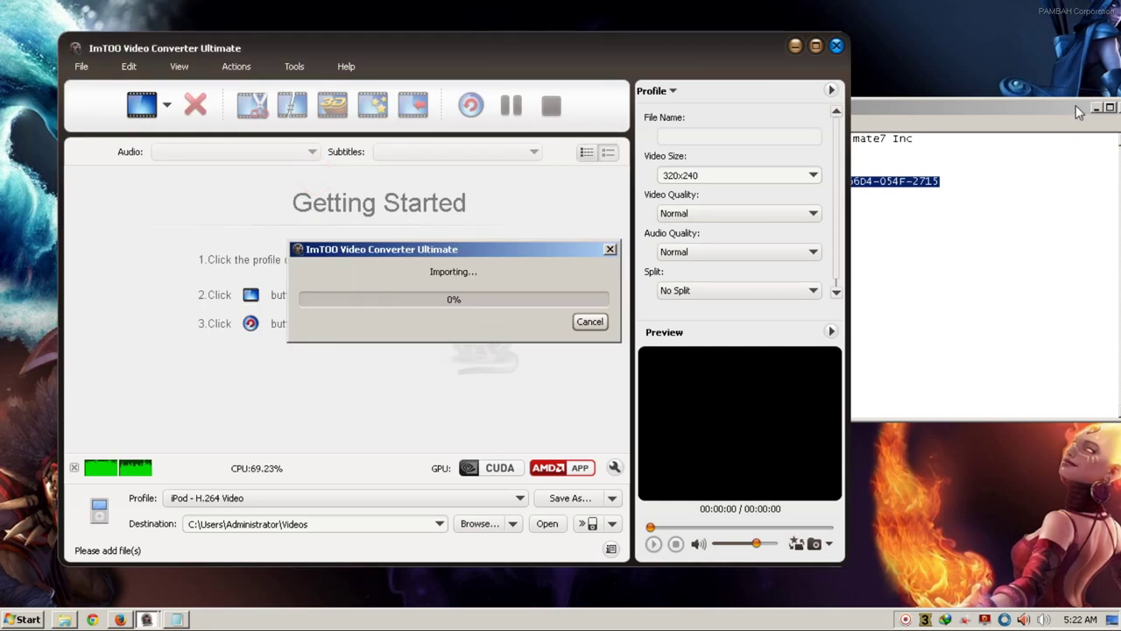
Bring the Serial Keys Notepad window fully into view and close it
left_click_drag(1079, 111, 1051, 109)
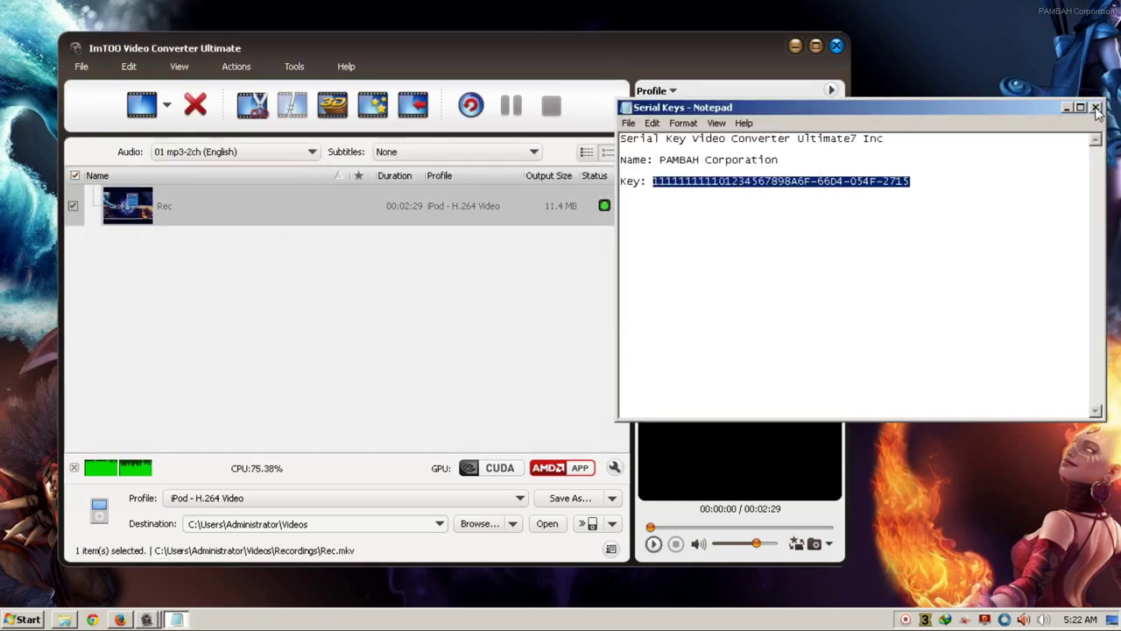
left_click(1096, 108)
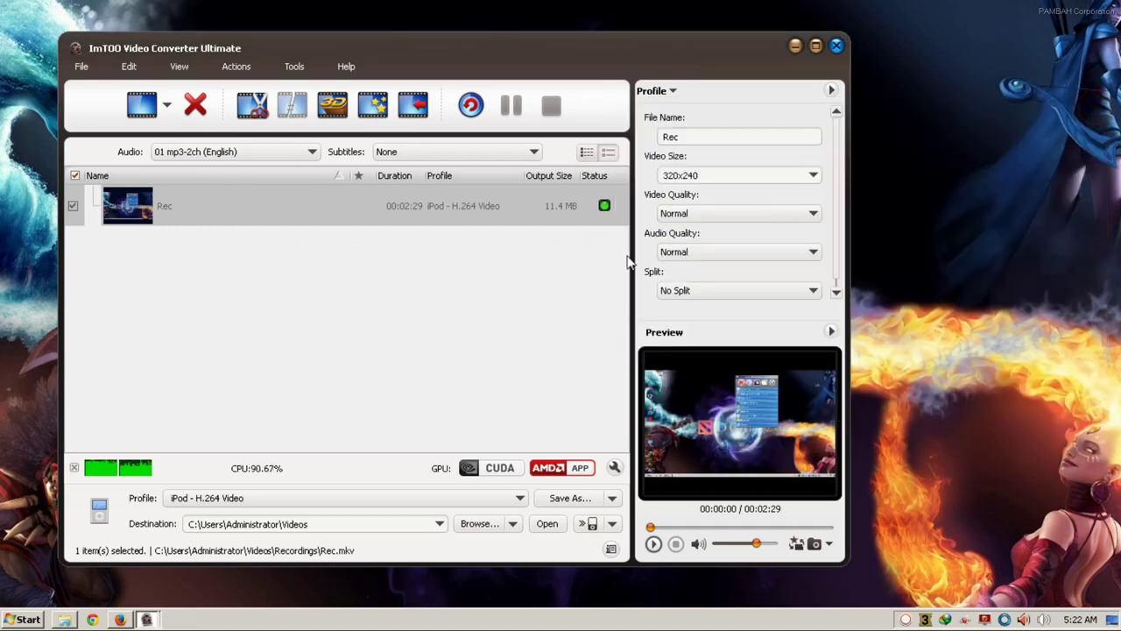
Set the Rec video's output profile to HD - MKV Video from the HD Video category
left_click(491, 206)
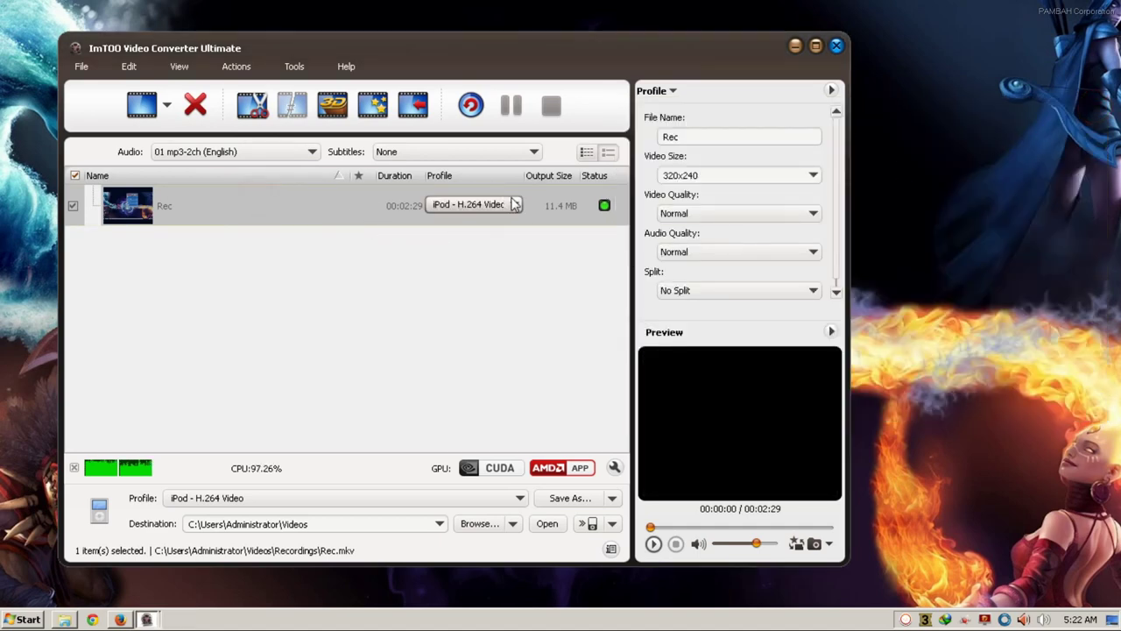
left_click(516, 205)
left_click(501, 268)
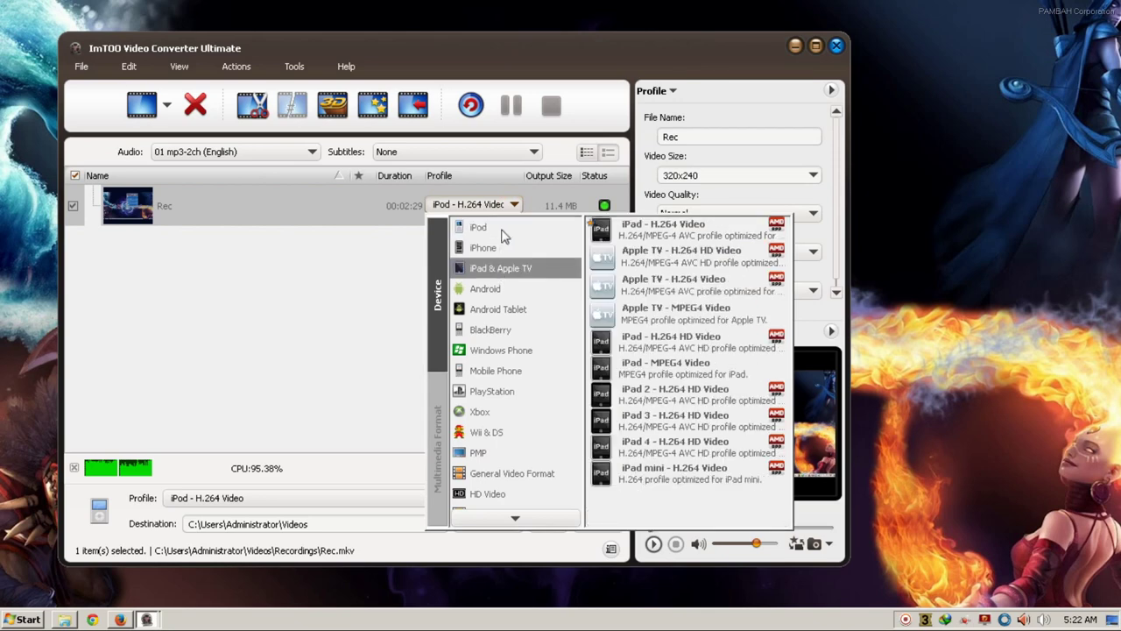
left_click(502, 332)
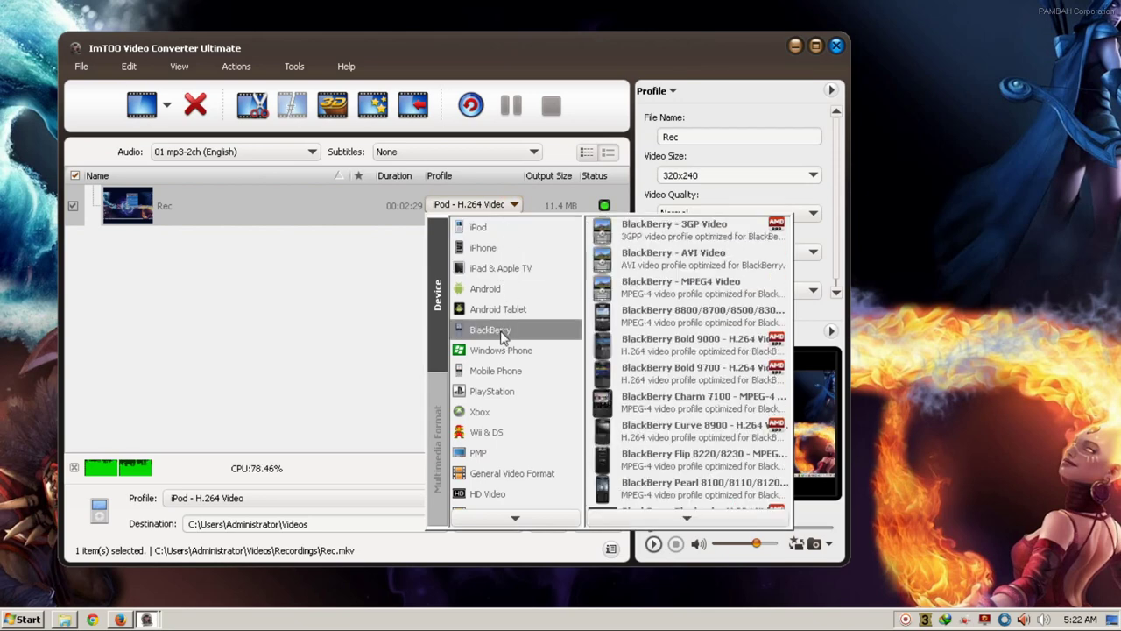
left_click(504, 499)
left_click(504, 523)
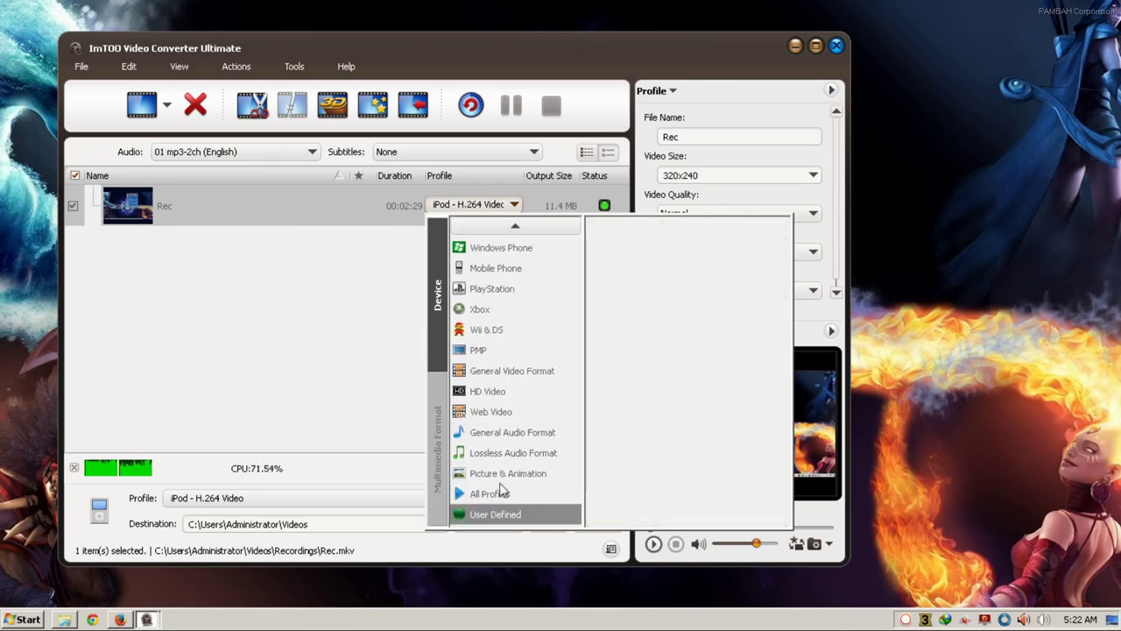
left_click(491, 391)
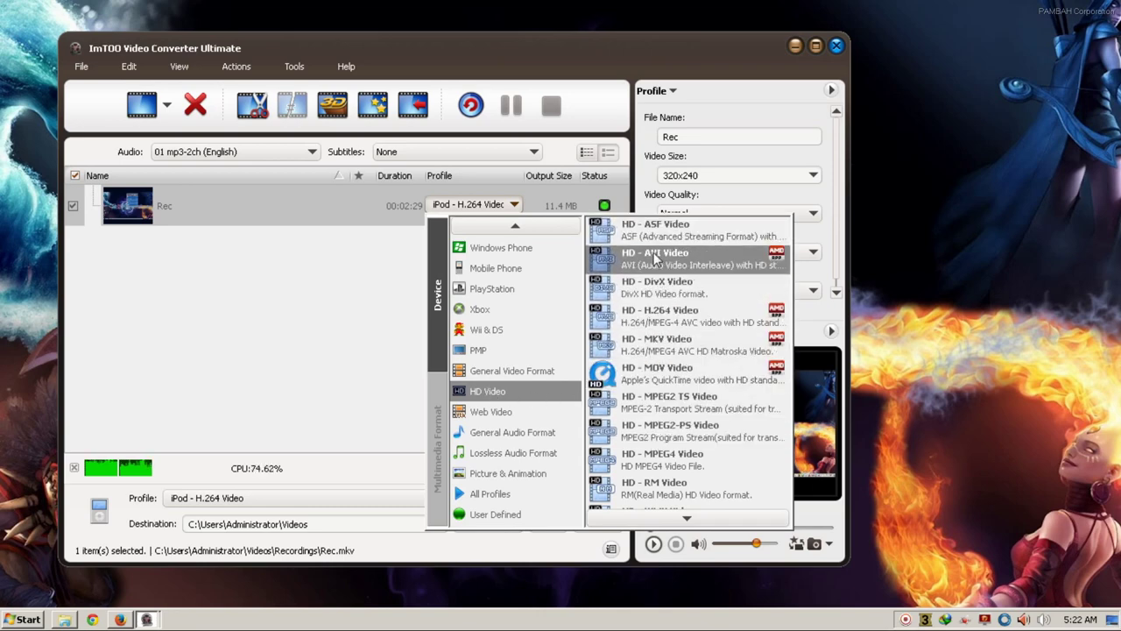
left_click(653, 344)
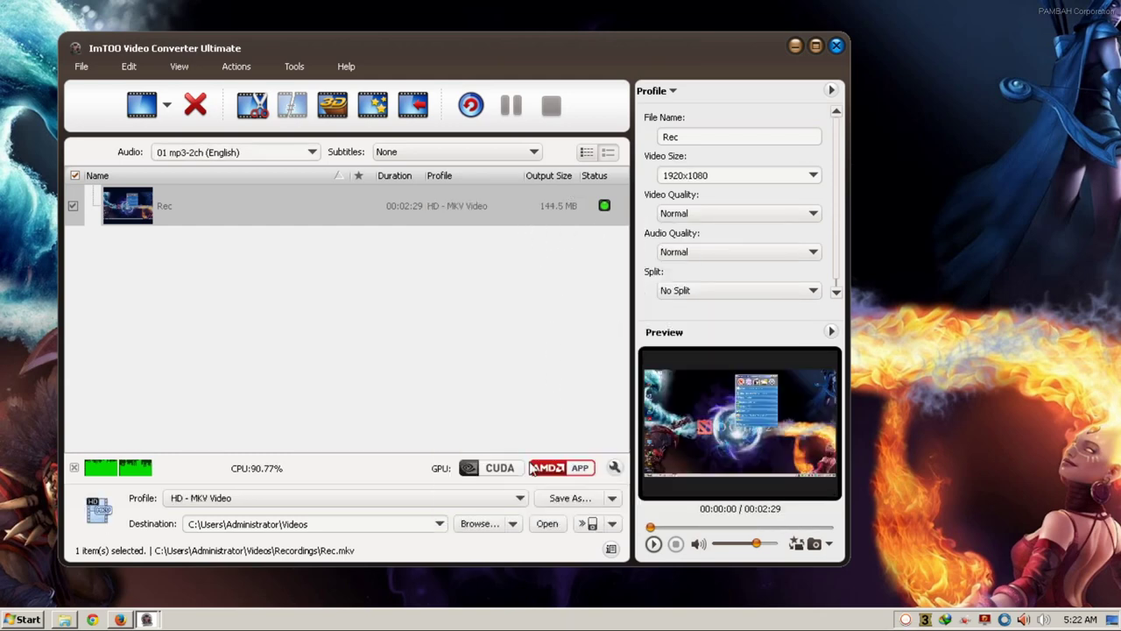
Examine the device and format categories available as output profiles for the Rec video, and reselect HD - MKV Video
left_click(491, 205)
left_click(514, 205)
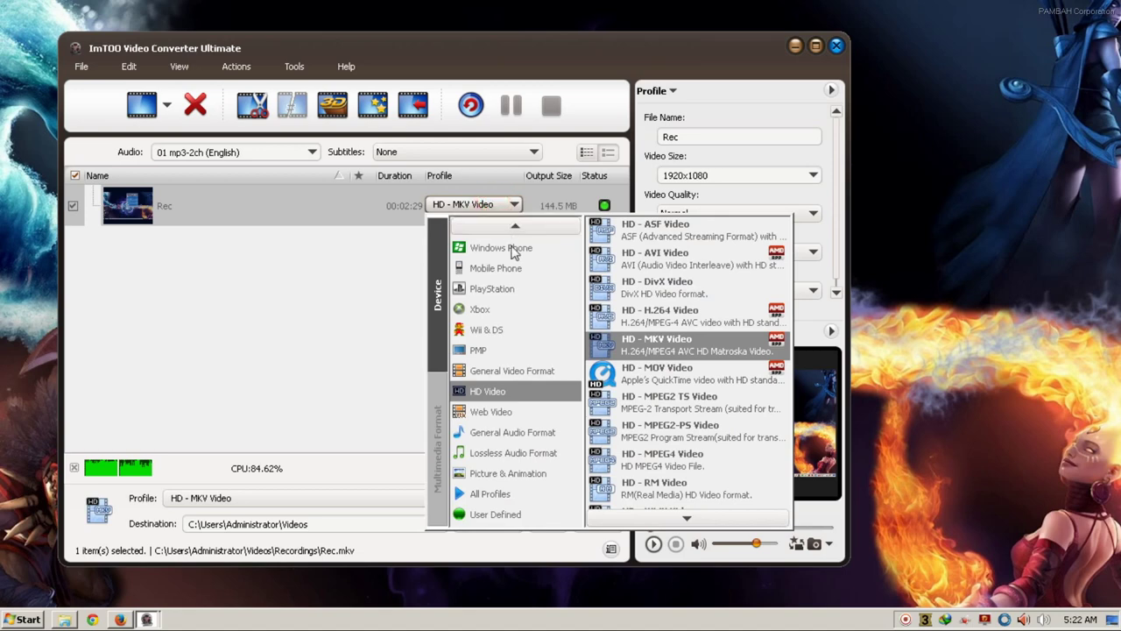
left_click(514, 308)
left_click(513, 249)
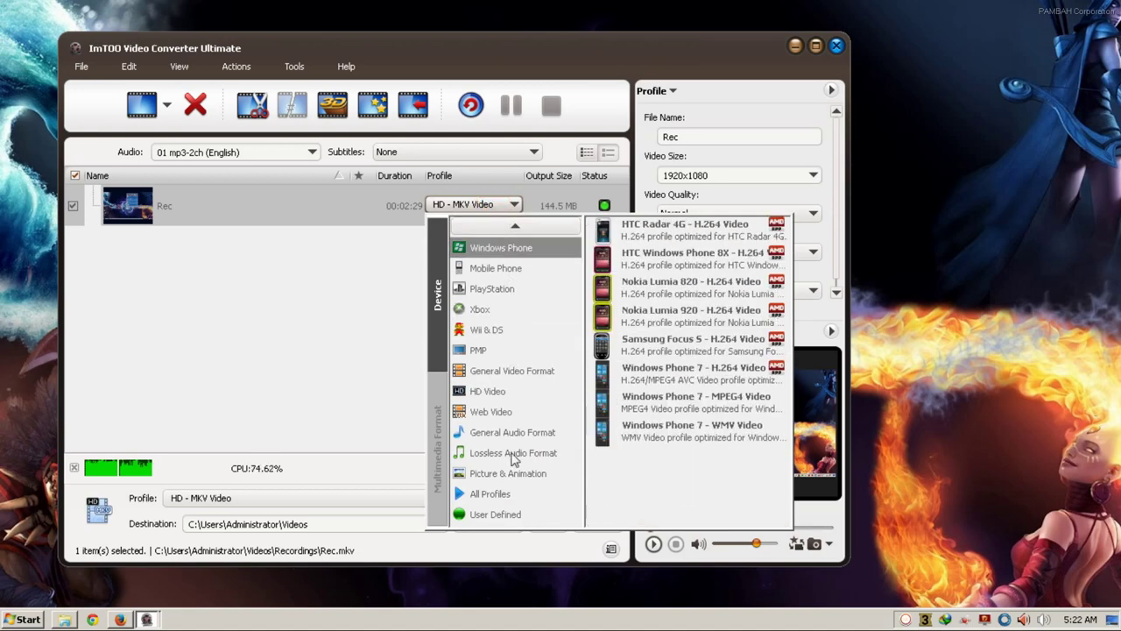
left_click(513, 492)
left_click(529, 277)
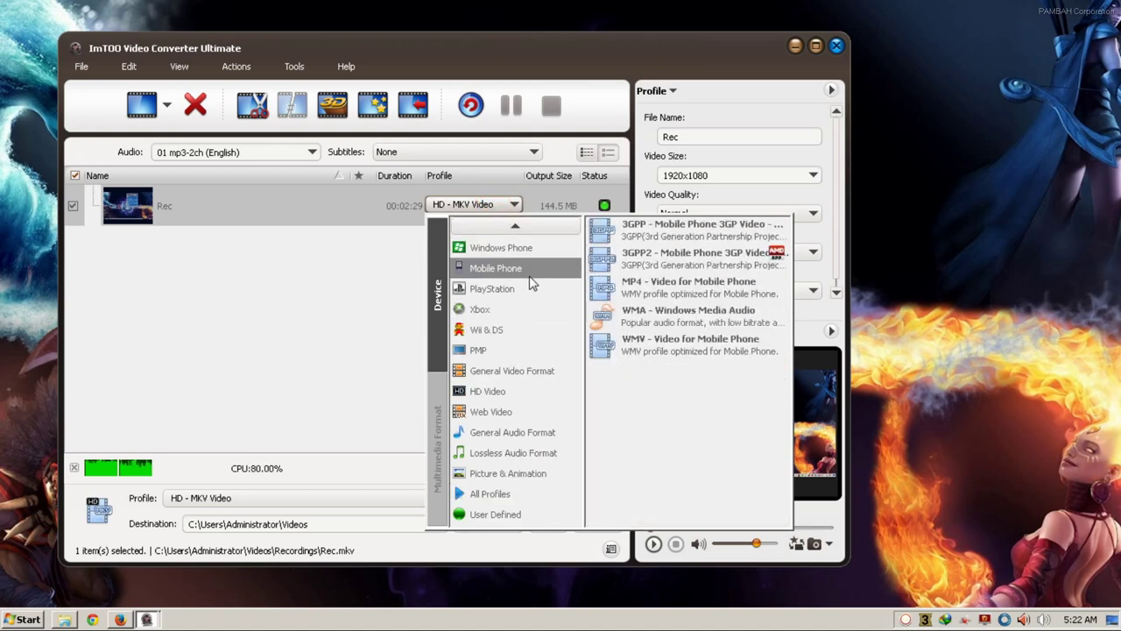
left_click(527, 226)
scroll(527, 226, "up", 3)
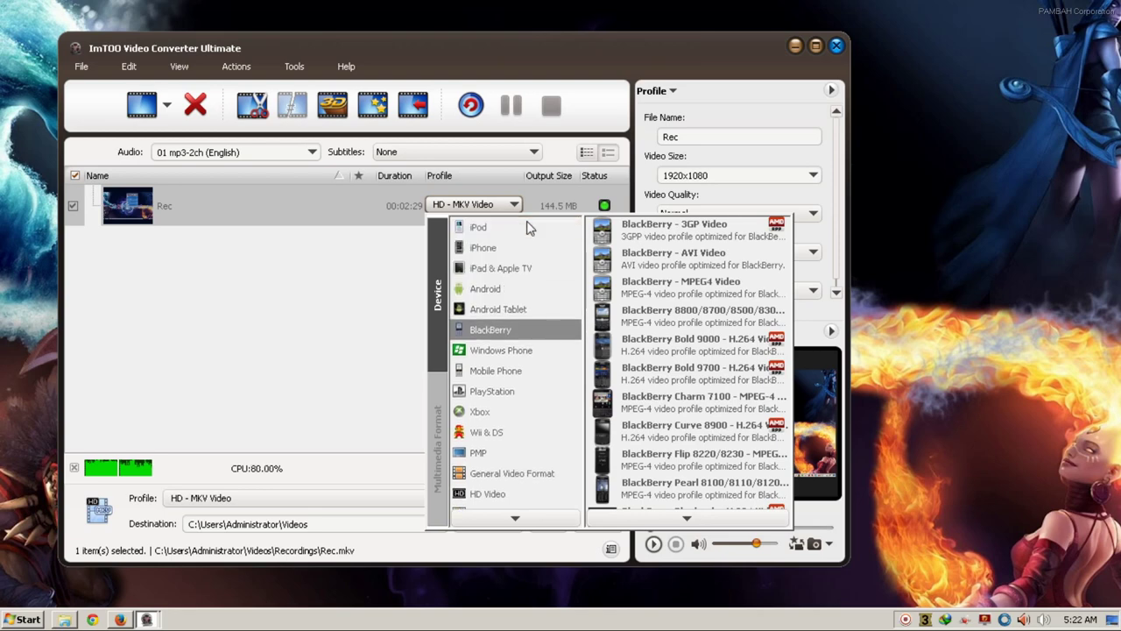
left_click(528, 228)
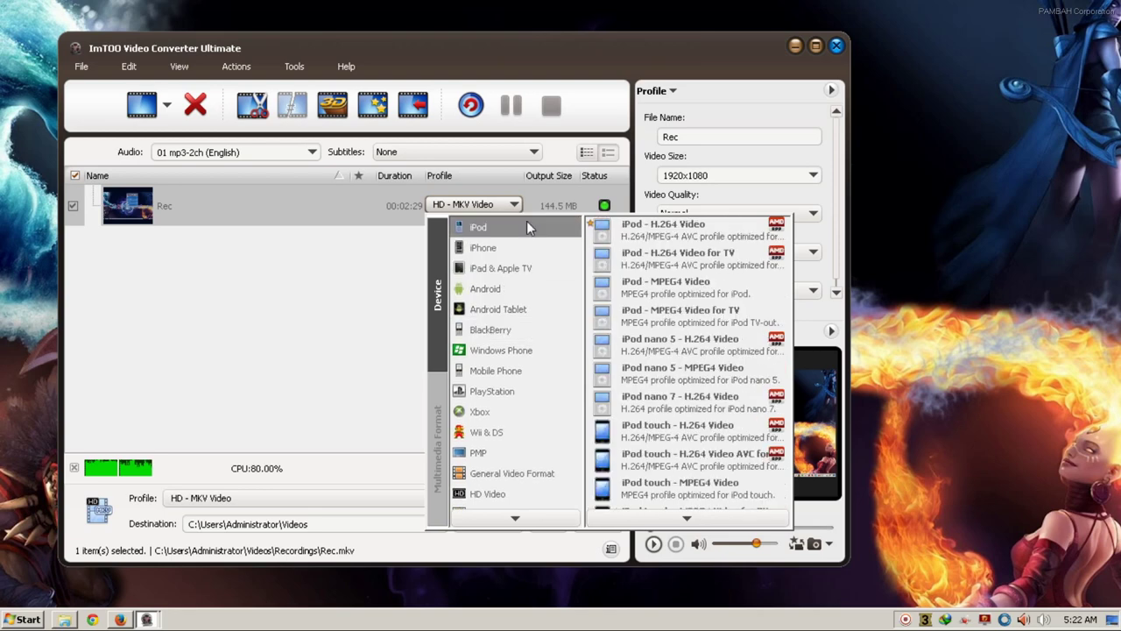
left_click(488, 496)
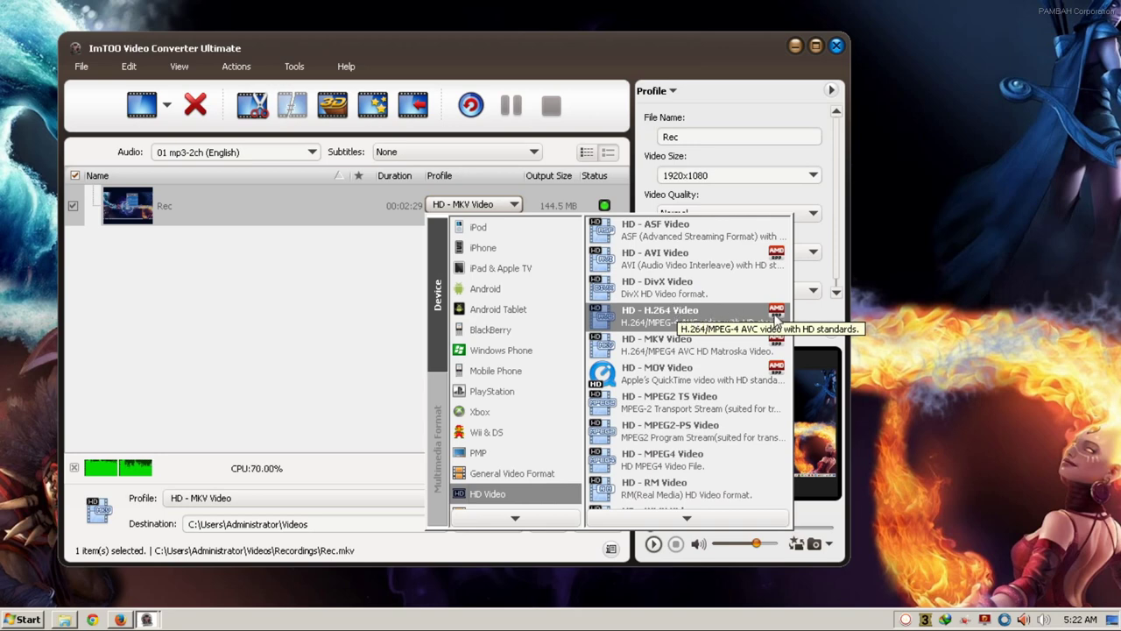
left_click(718, 350)
left_click(491, 216)
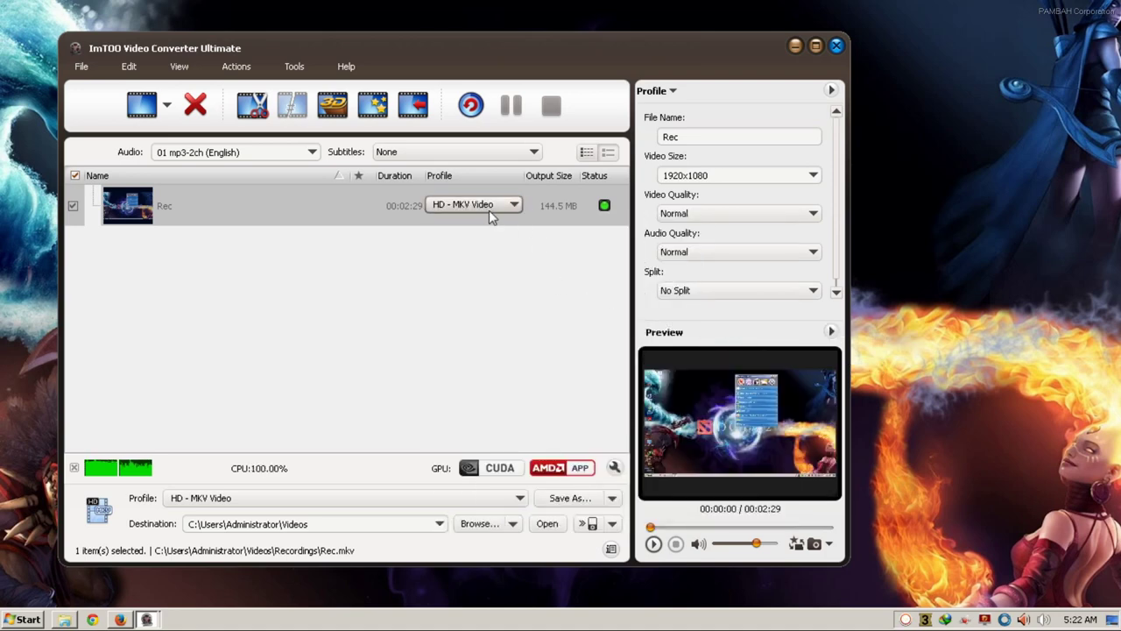
left_click(567, 219)
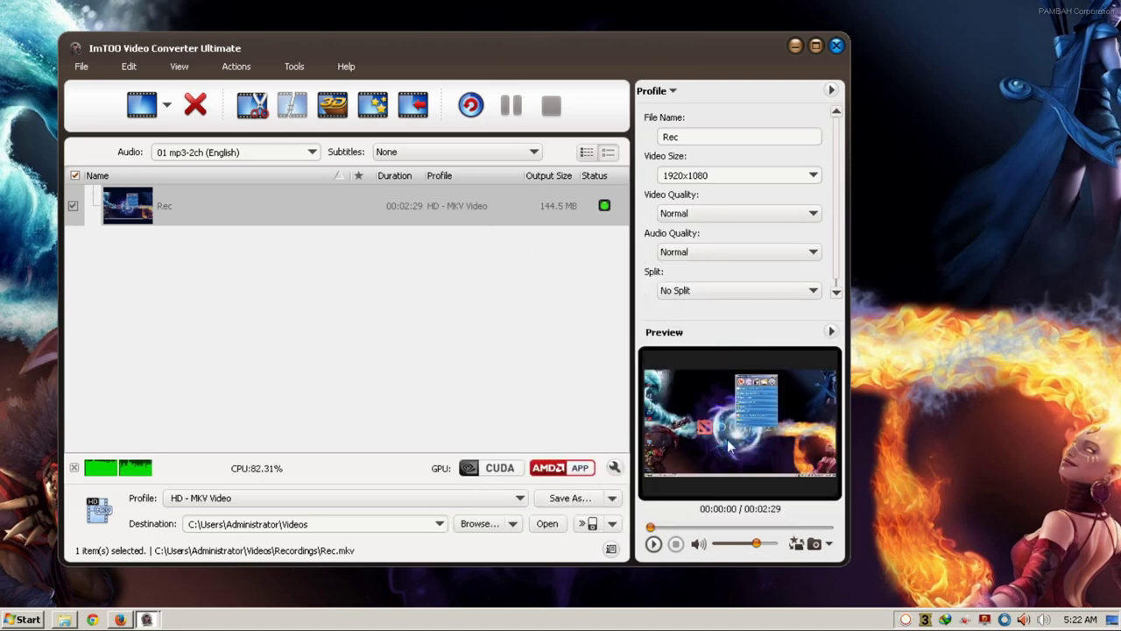
Examine the available video size, video quality, audio quality and split options for the output without changing them
left_click(811, 176)
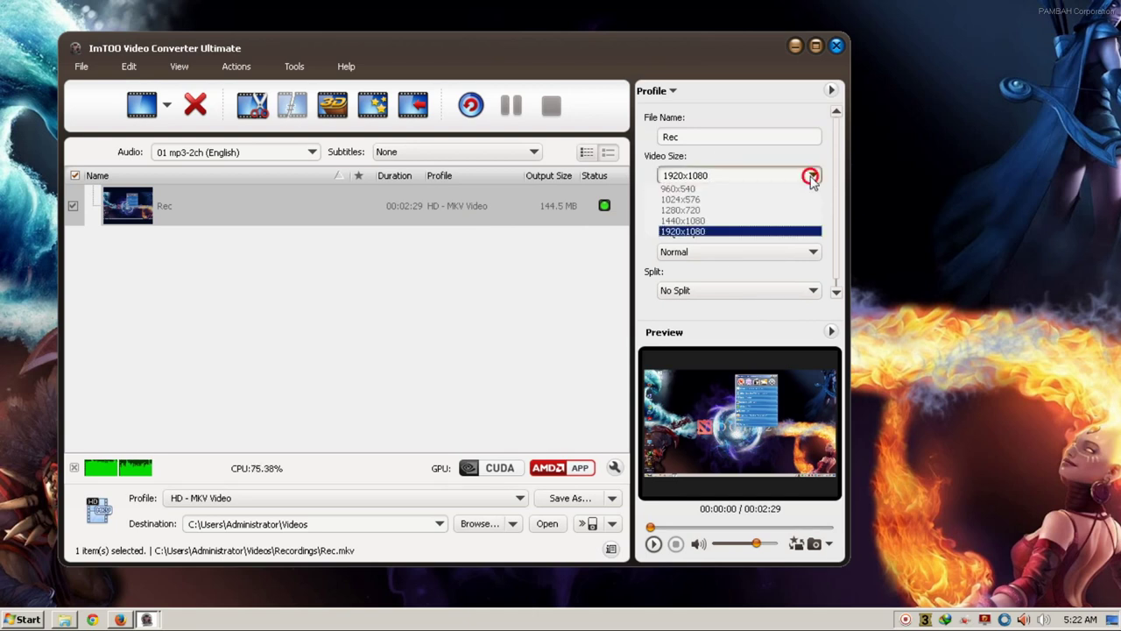
left_click(812, 177)
left_click(774, 219)
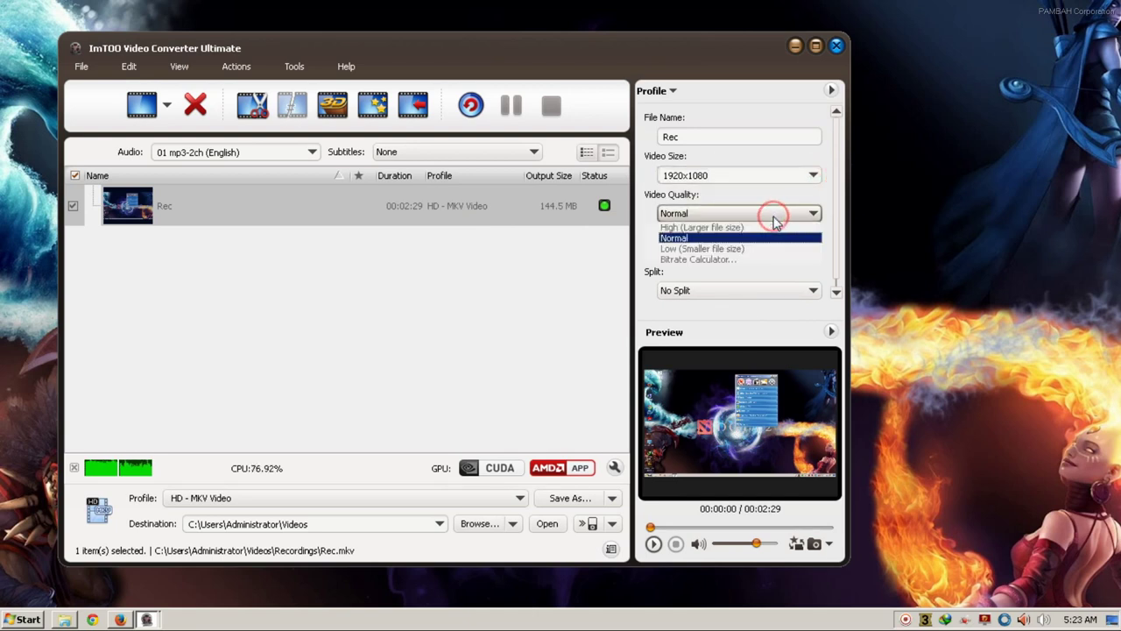
left_click(772, 215)
left_click(766, 249)
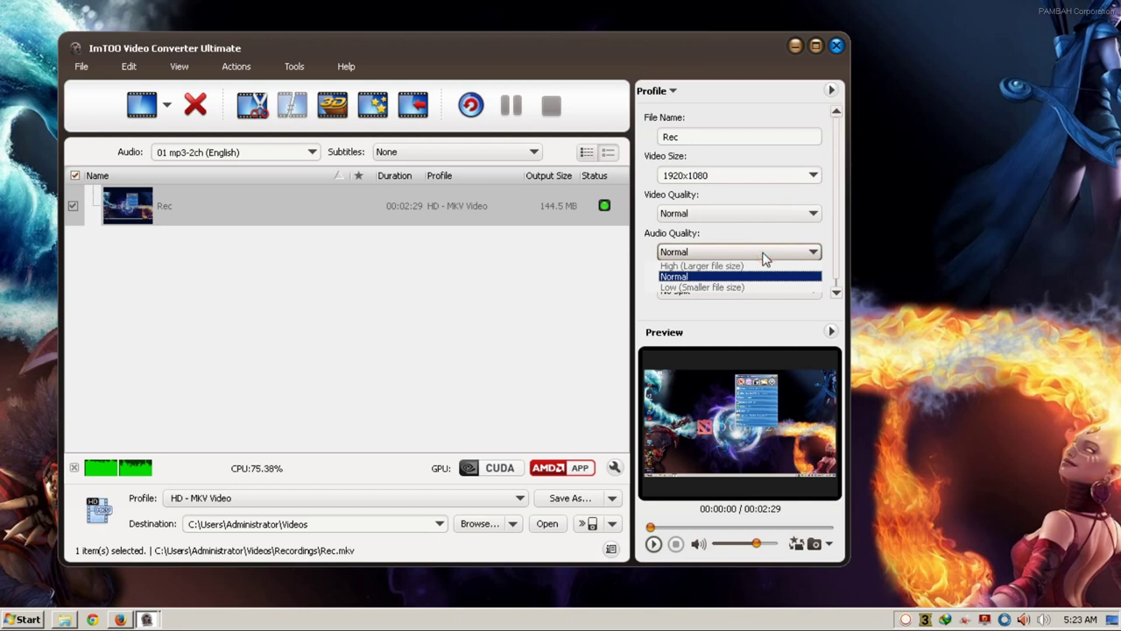
left_click(769, 251)
left_click(739, 292)
left_click(739, 300)
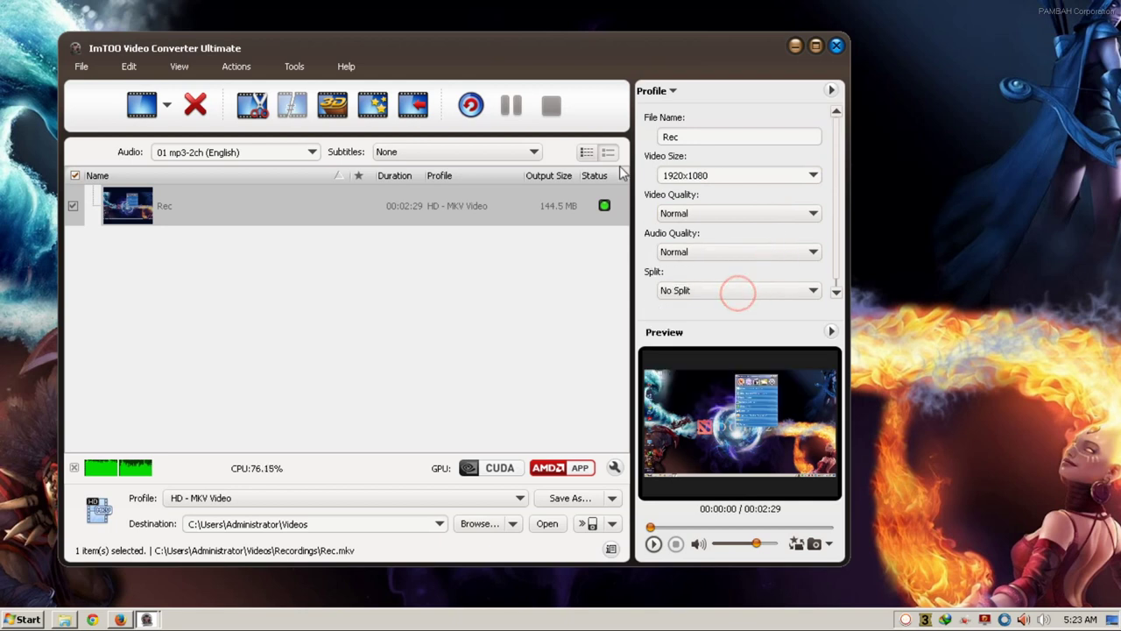
Rename the output file as Video Game Agar.io ERROR Login
double_click(711, 140)
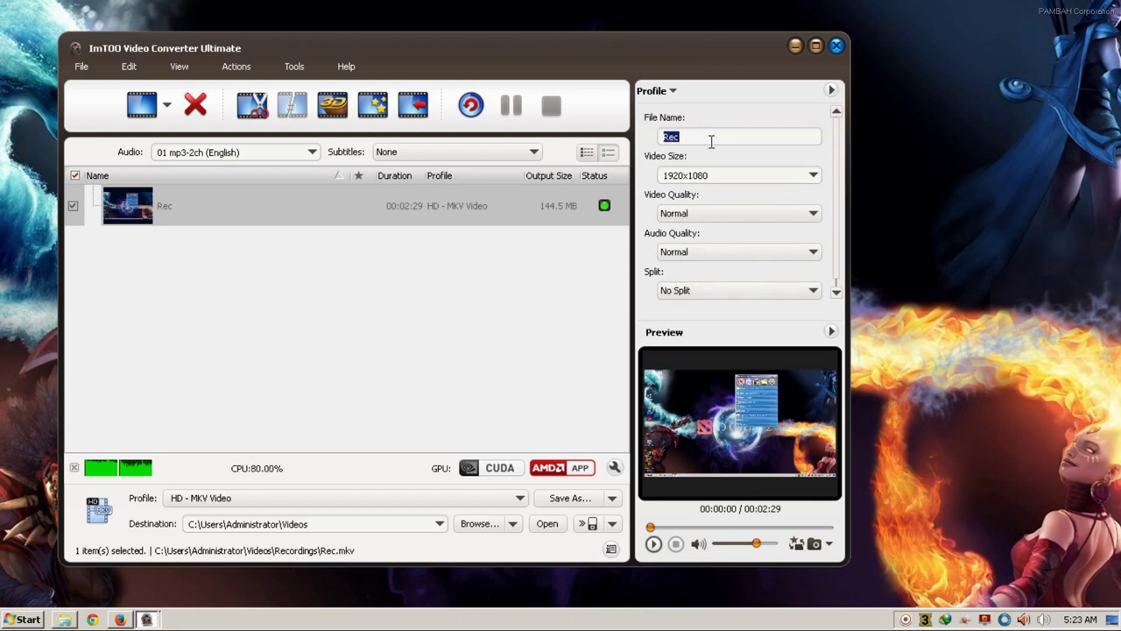
type("Game Agar.io ERROR Login")
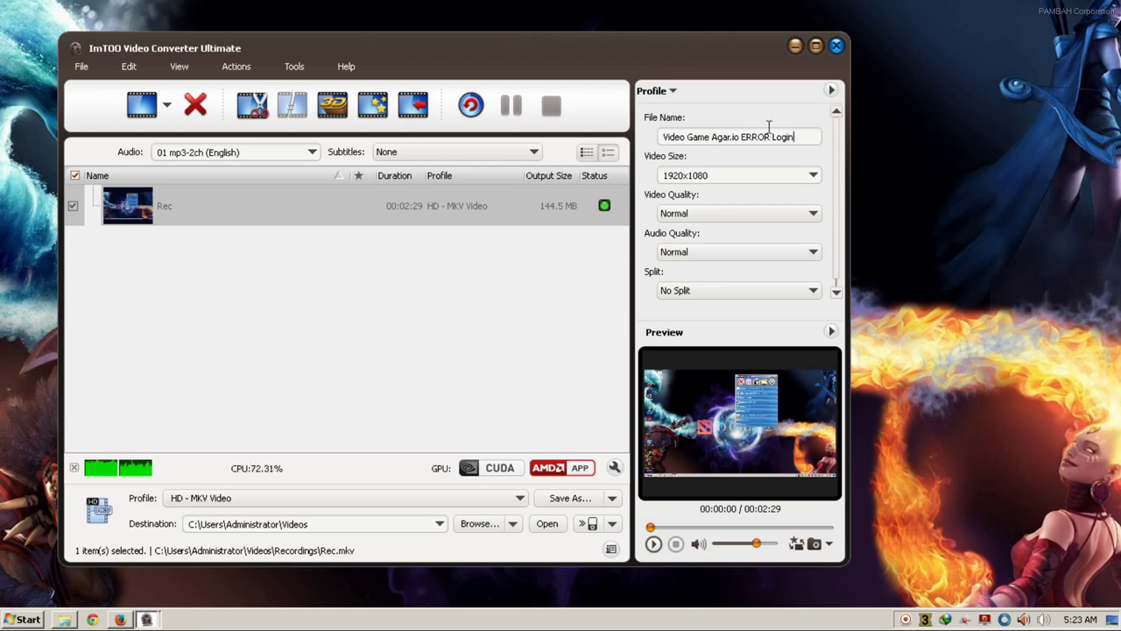
left_click_drag(838, 154, 794, 211)
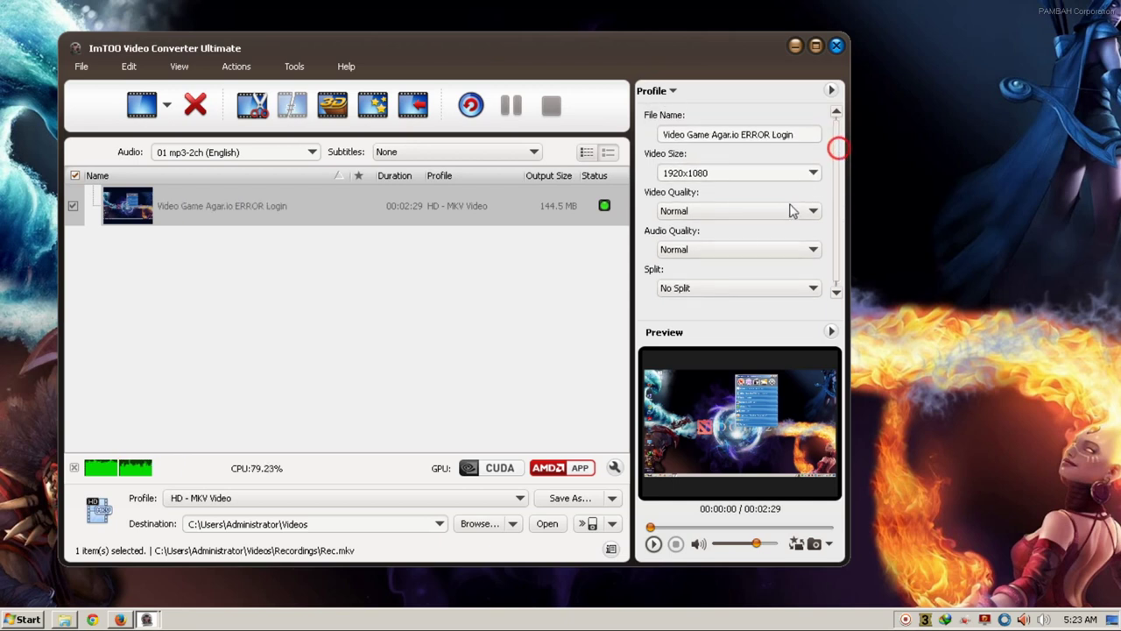
Check the overall output profile list and the destination folder selection, leaving both as they are
left_click(519, 499)
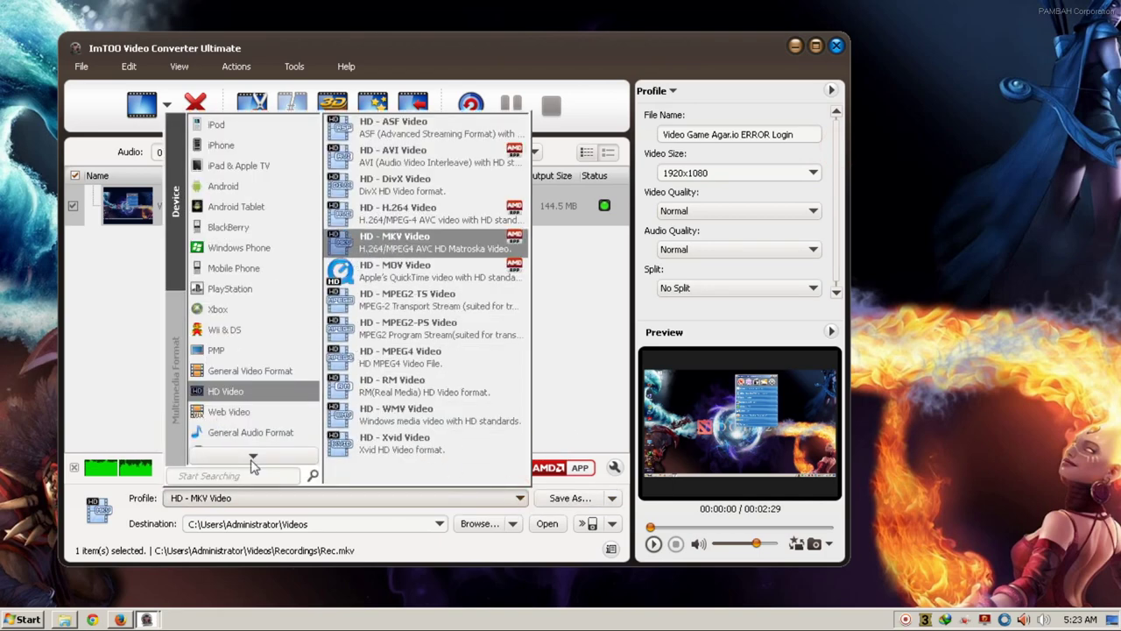
left_click(520, 497)
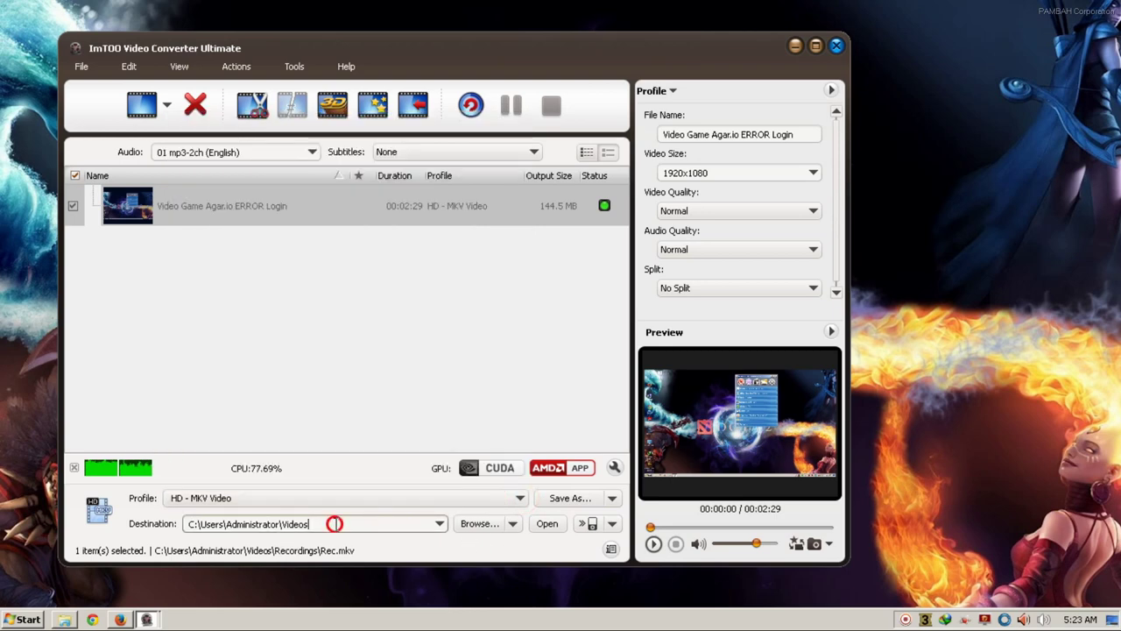
left_click_drag(340, 524, 171, 524)
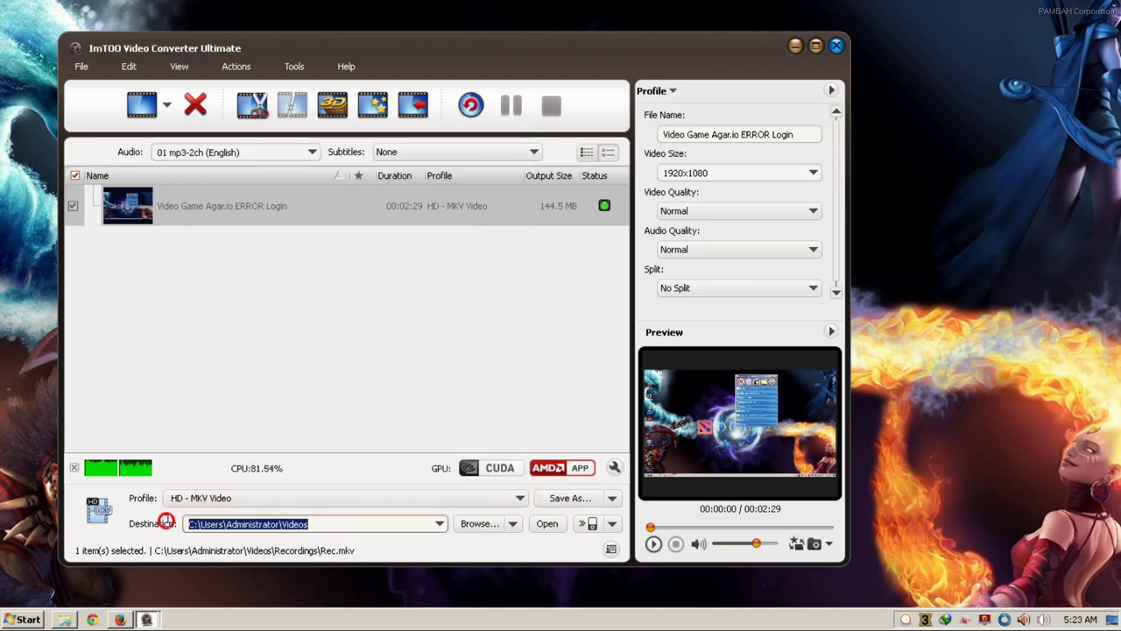
left_click(343, 523)
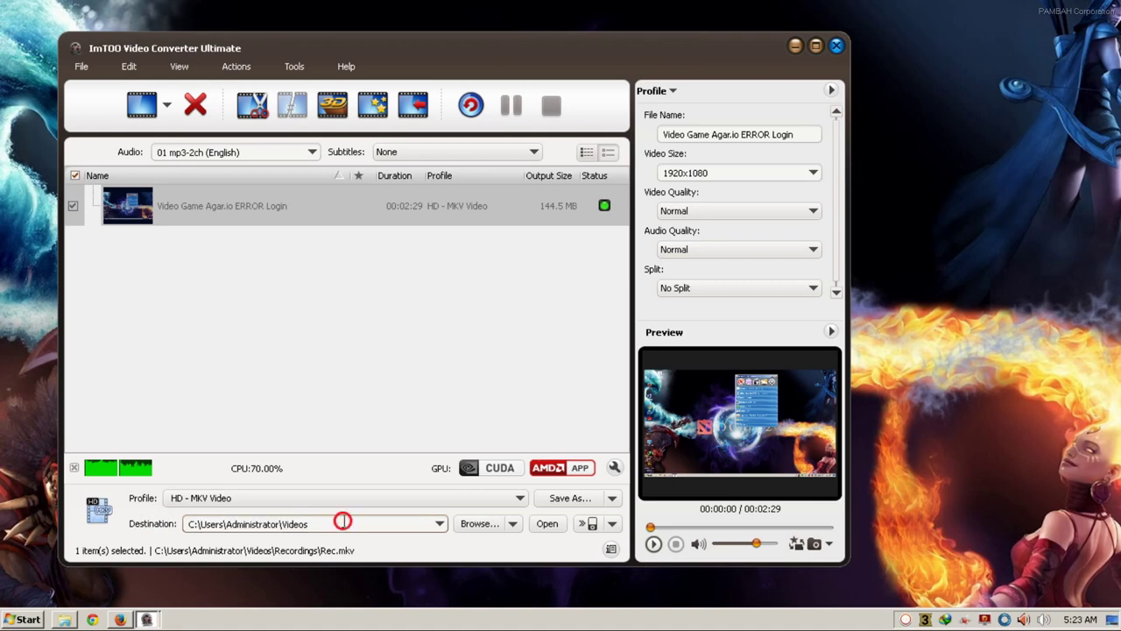
left_click(476, 524)
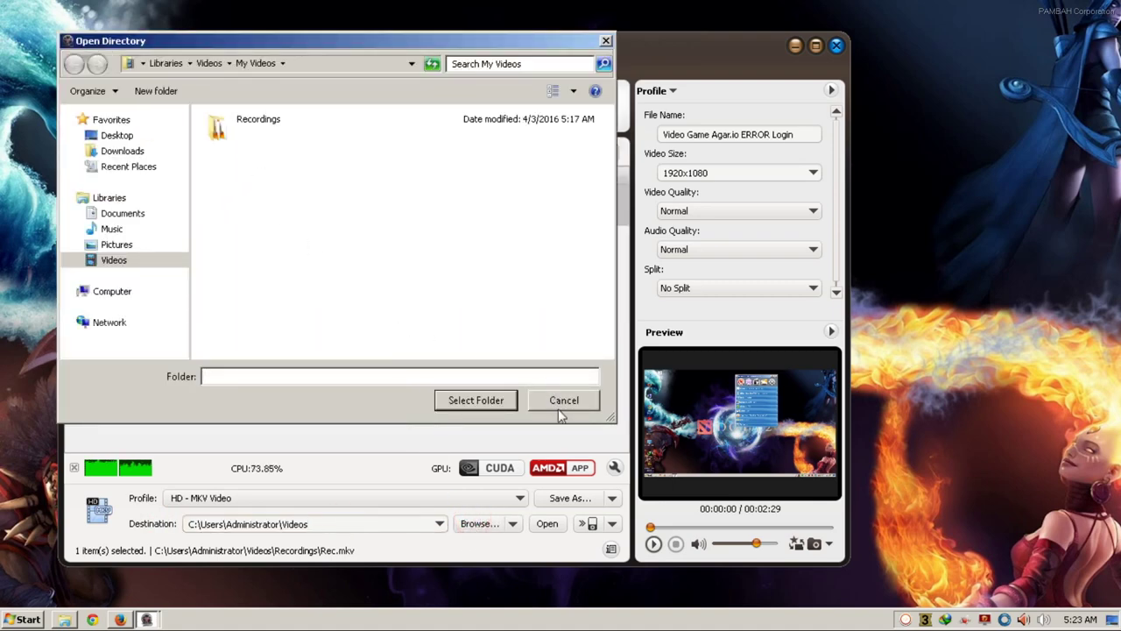
left_click(564, 401)
View the options for saving the current output profile under a new name, and cancel the Save Profile As dialog
left_click(613, 498)
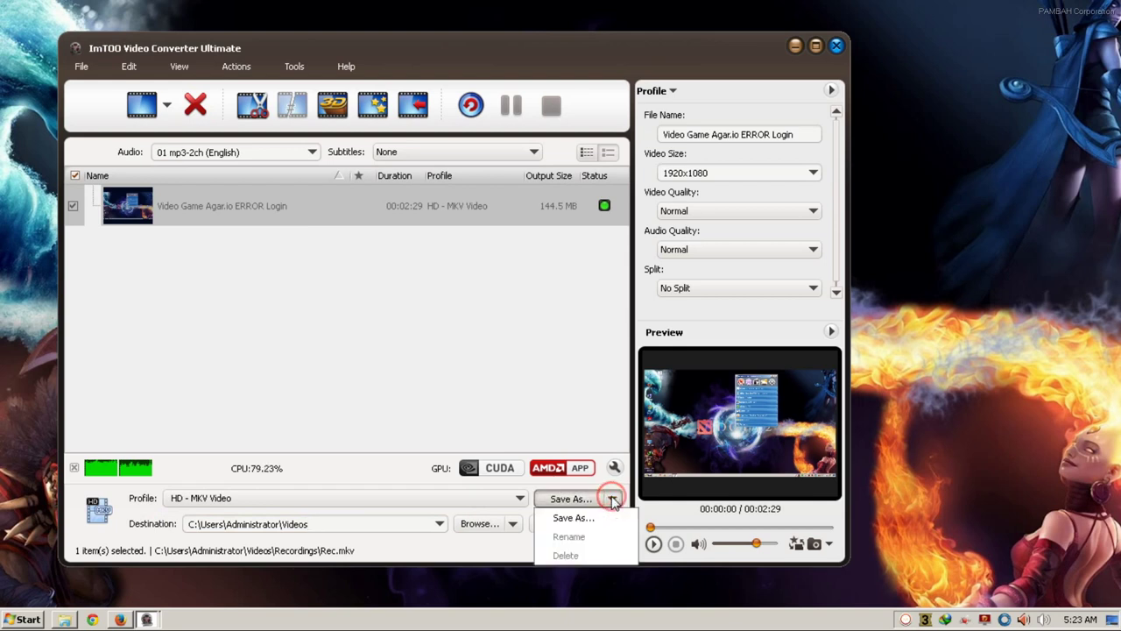
left_click(598, 517)
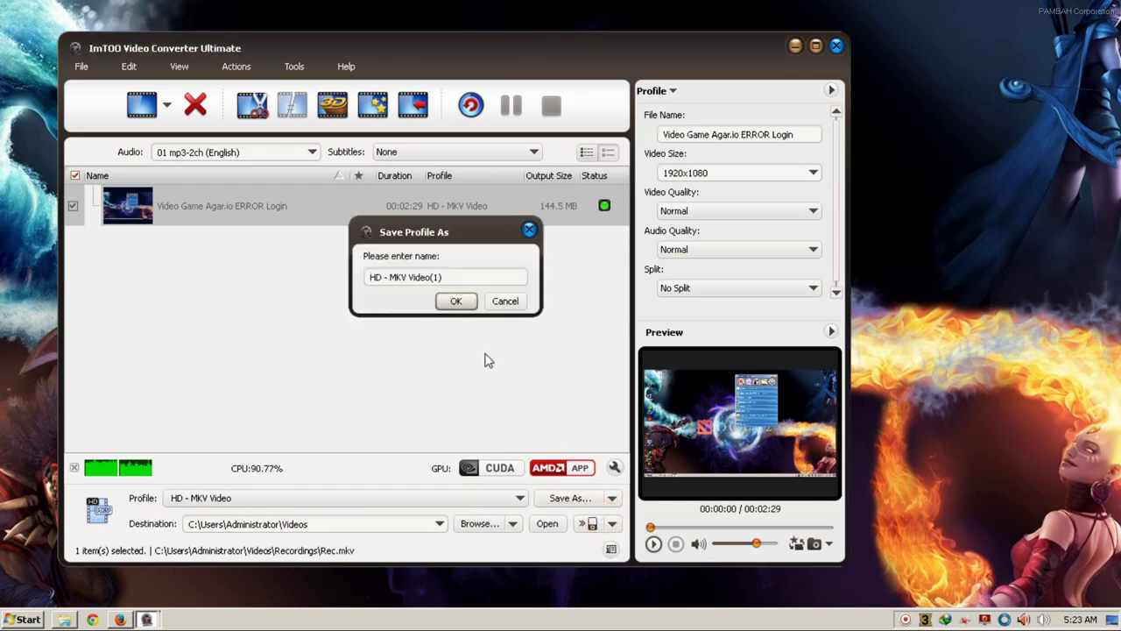
left_click(501, 301)
Examine the device output choices and the conversion log, and close the log
left_click(600, 524)
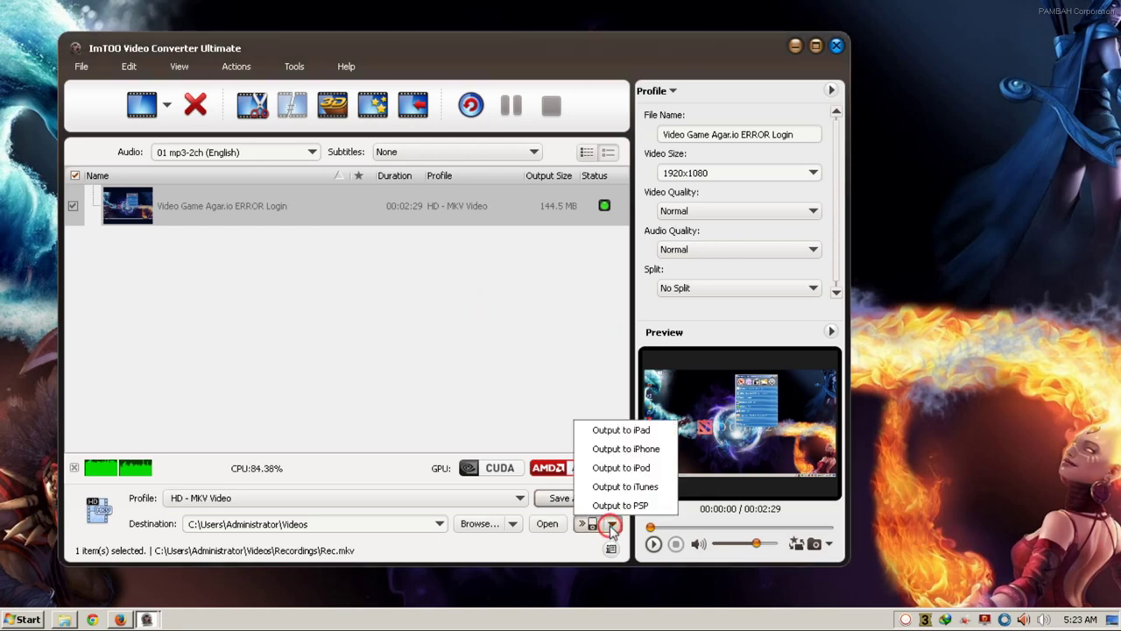
left_click(613, 521)
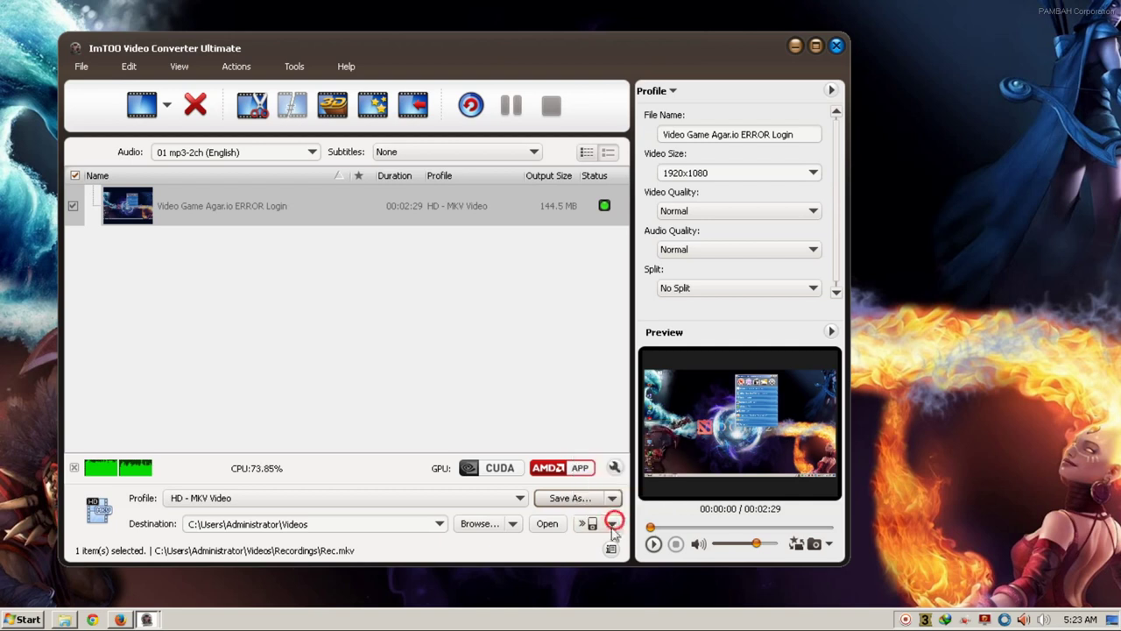
left_click(610, 549)
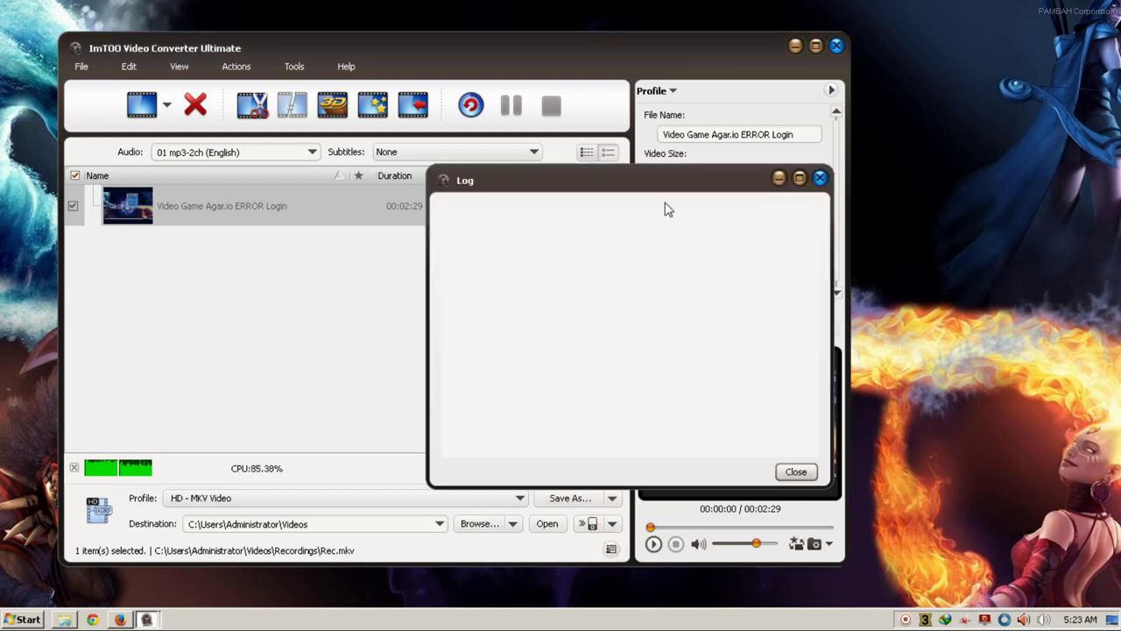
left_click(796, 472)
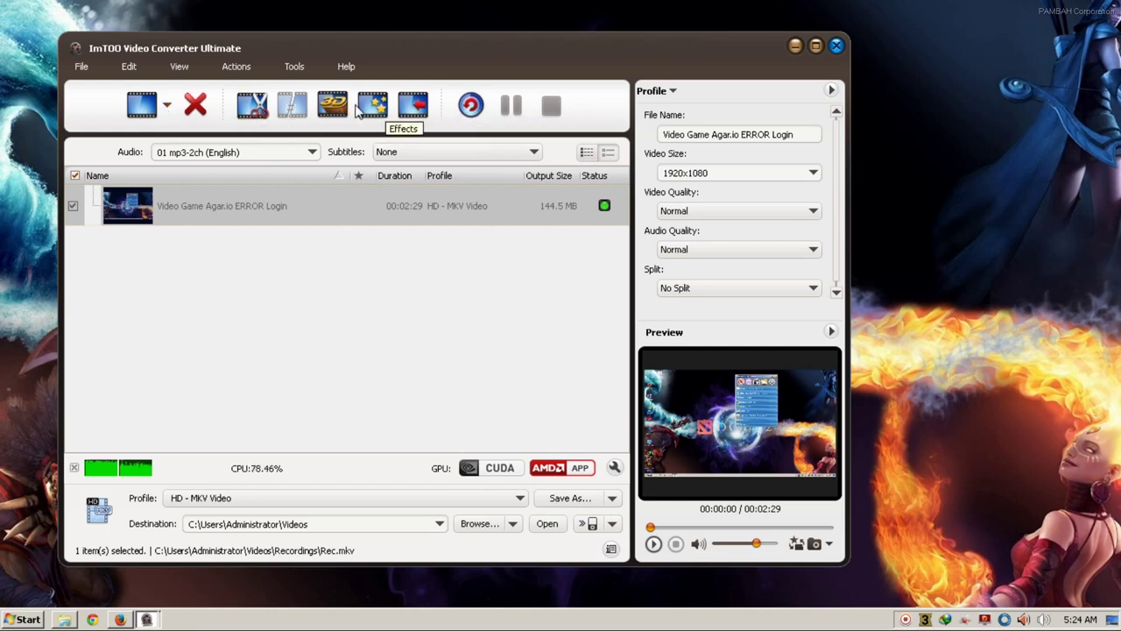
Start converting the video Video Game Agar.io ERROR Login with the HD - MKV Video profile
left_click(471, 105)
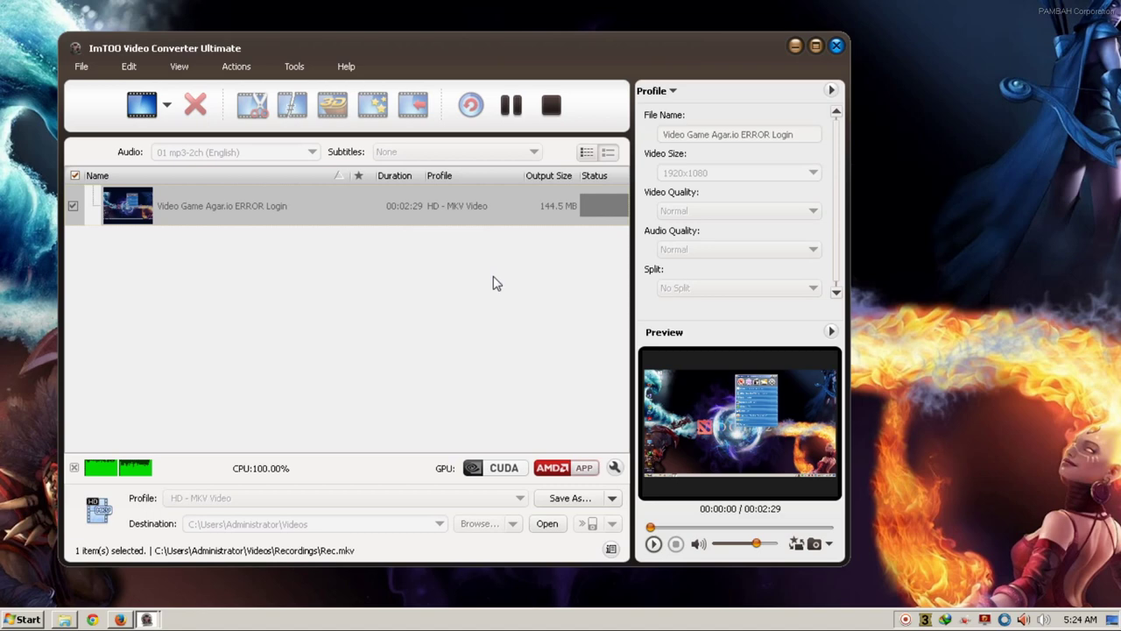
right_click(902, 91)
left_click(939, 149)
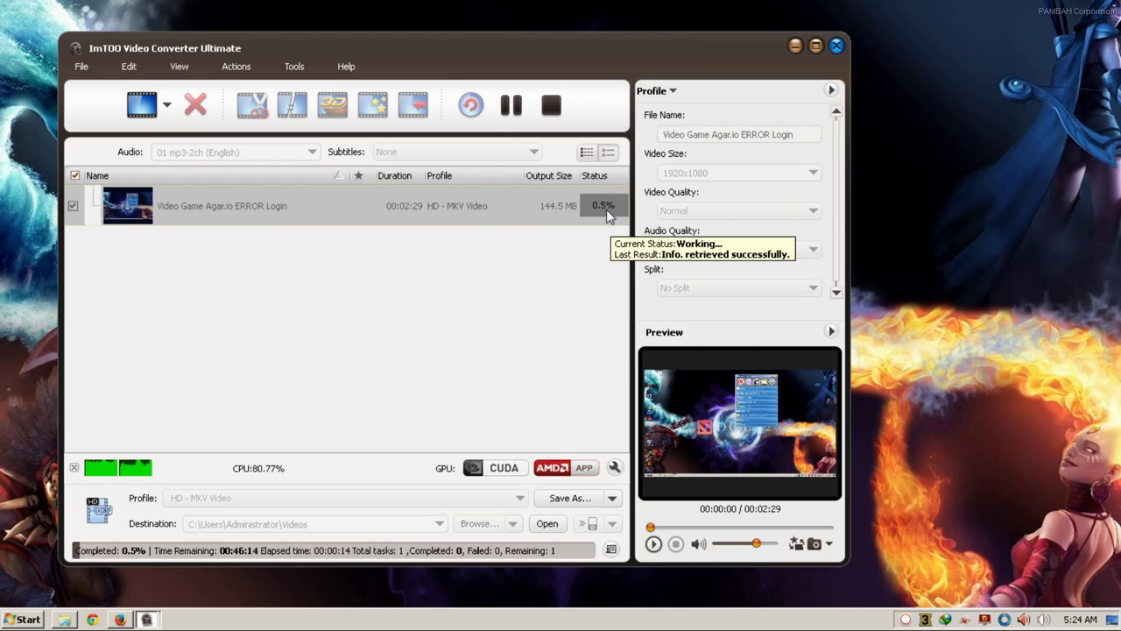
Stop the running conversion, deleting the unfinished files, and exit ImTOO Video Converter Ultimate
left_click(552, 106)
left_click(525, 316)
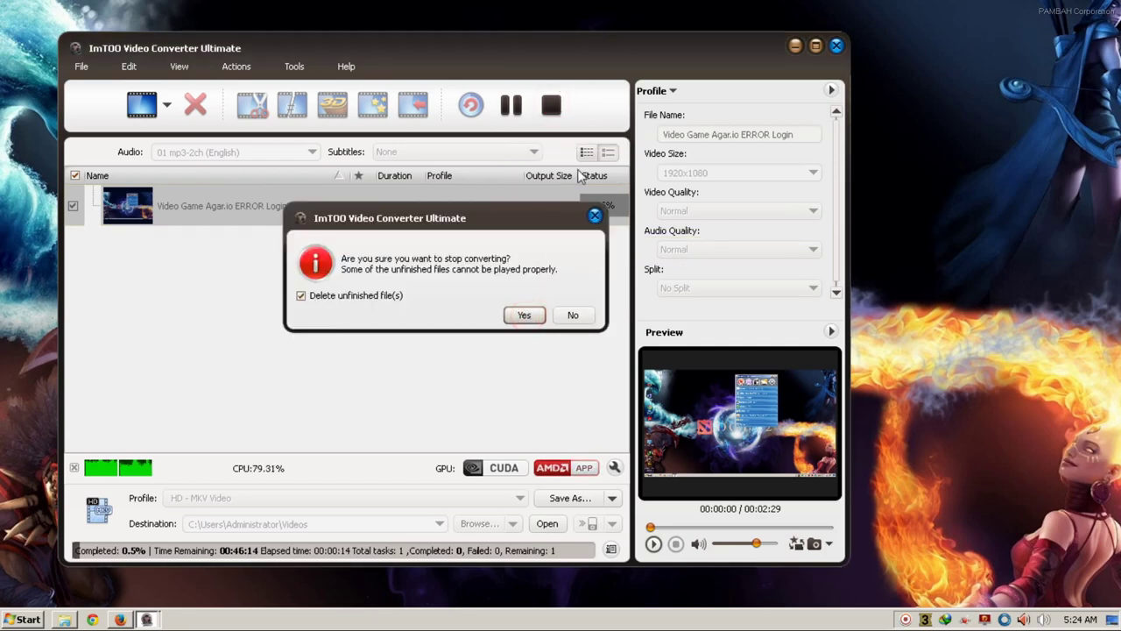
left_click(836, 48)
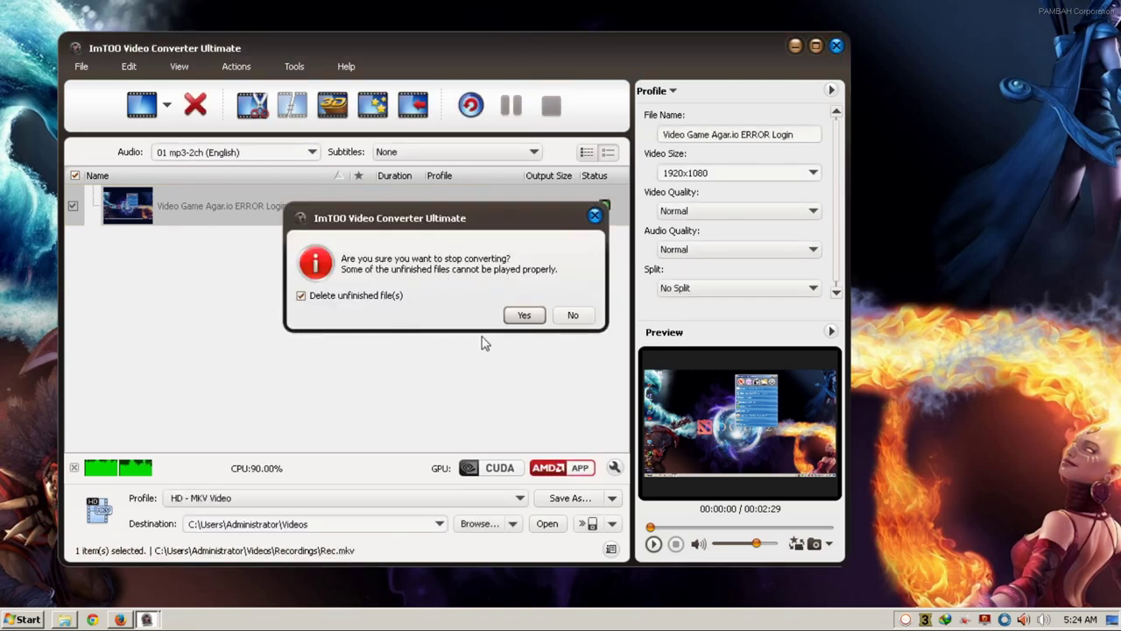
left_click(529, 315)
right_click(581, 150)
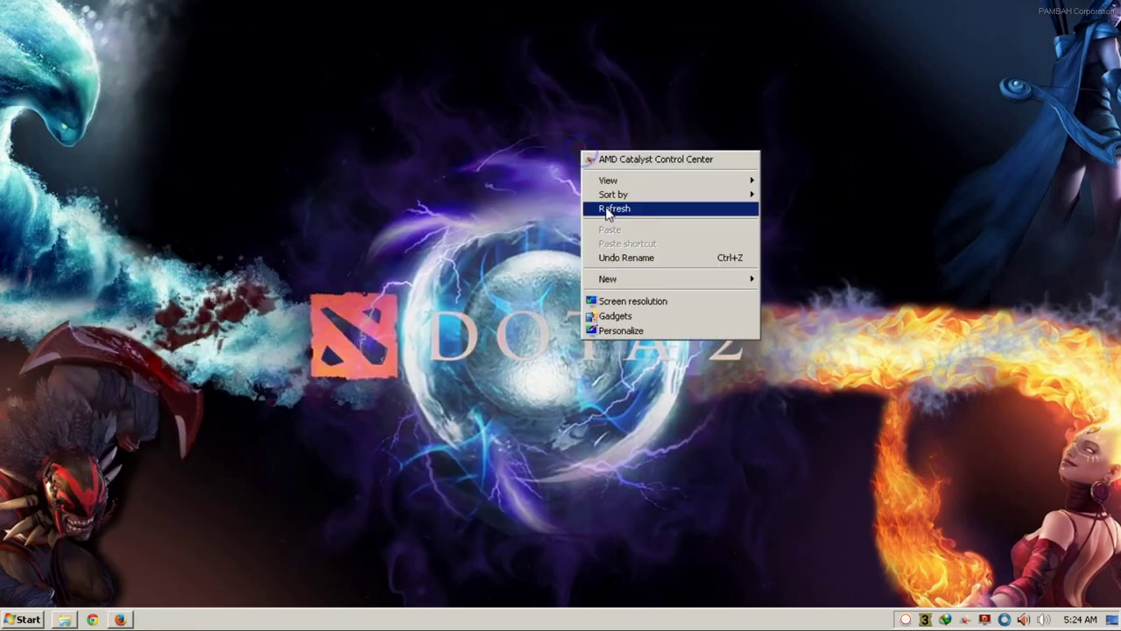
left_click(606, 208)
right_click(612, 130)
left_click(649, 184)
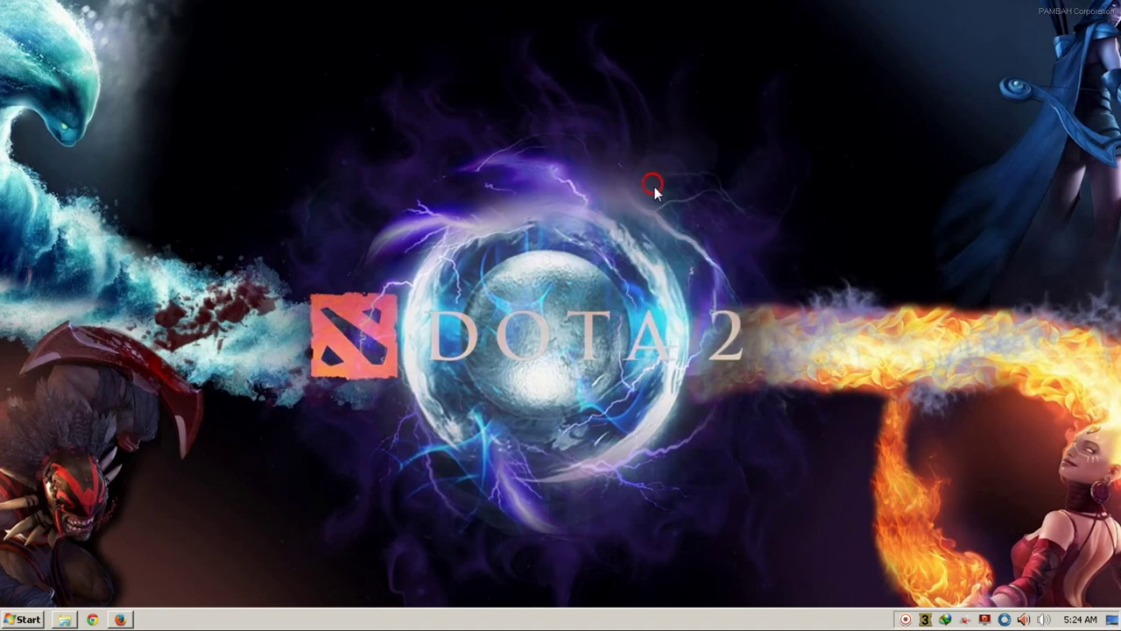